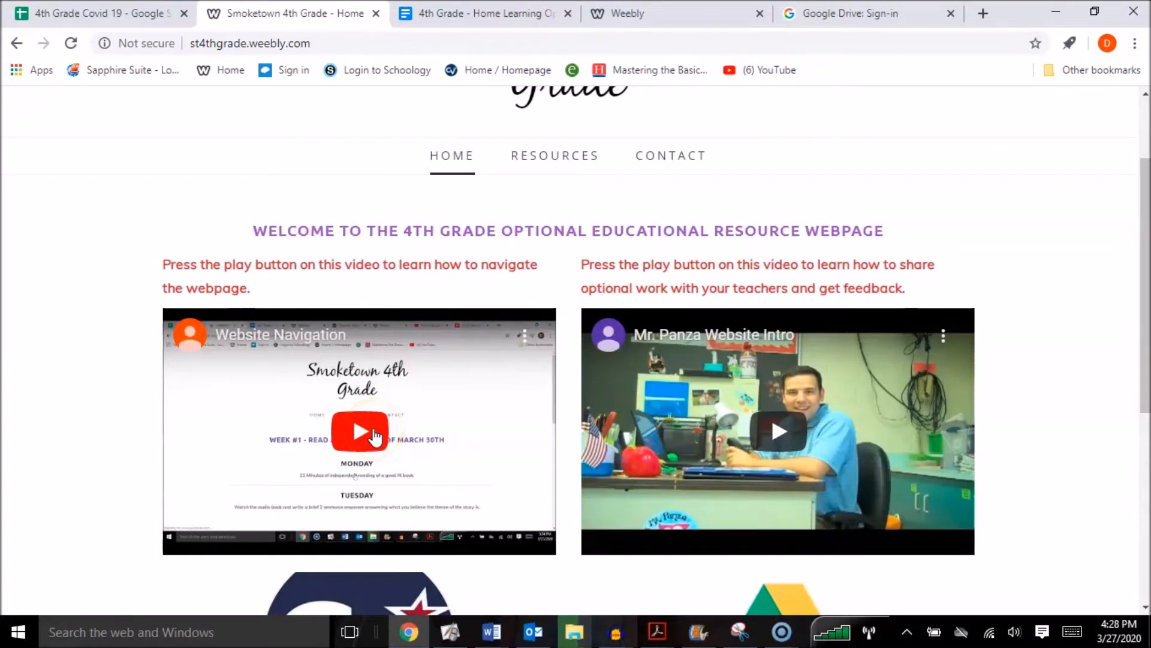
From the class site's Google Drive link, enter the school account email and continue to the password step.
left_click_drag(1139, 226, 1145, 305)
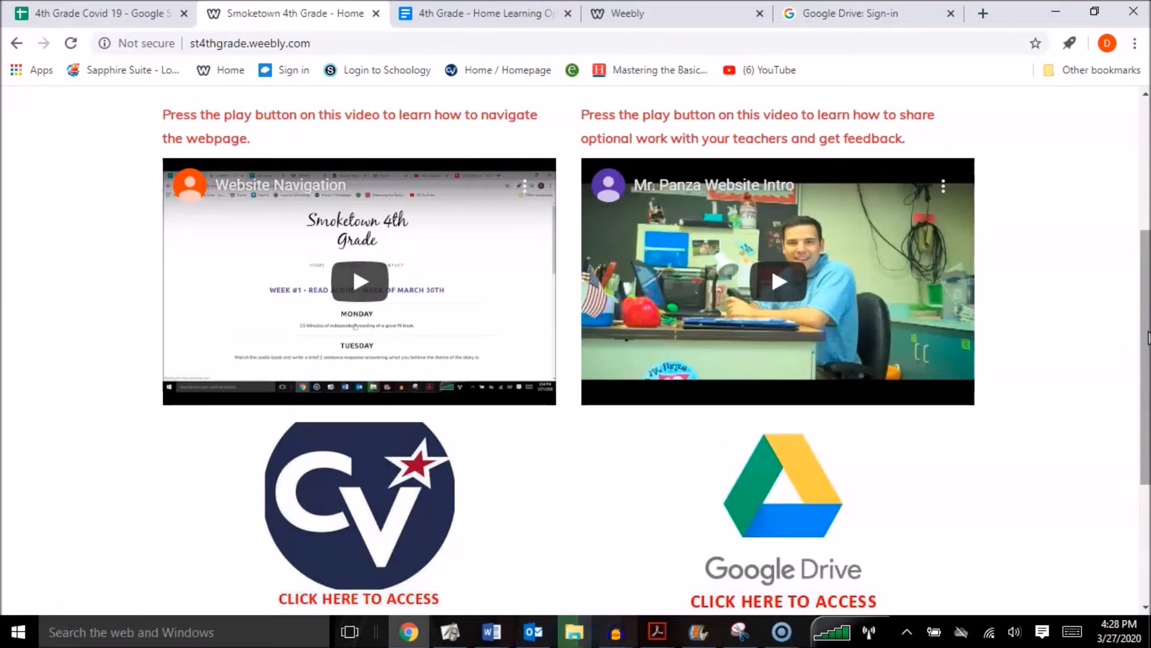
left_click_drag(1148, 337, 1149, 369)
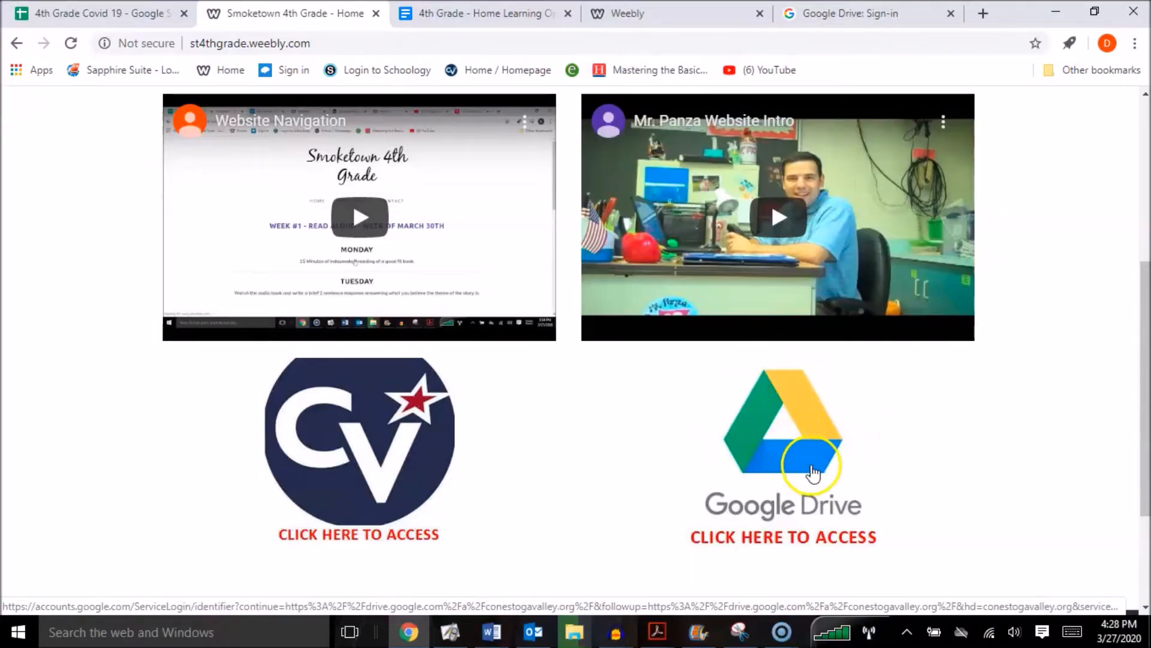
left_click(780, 431)
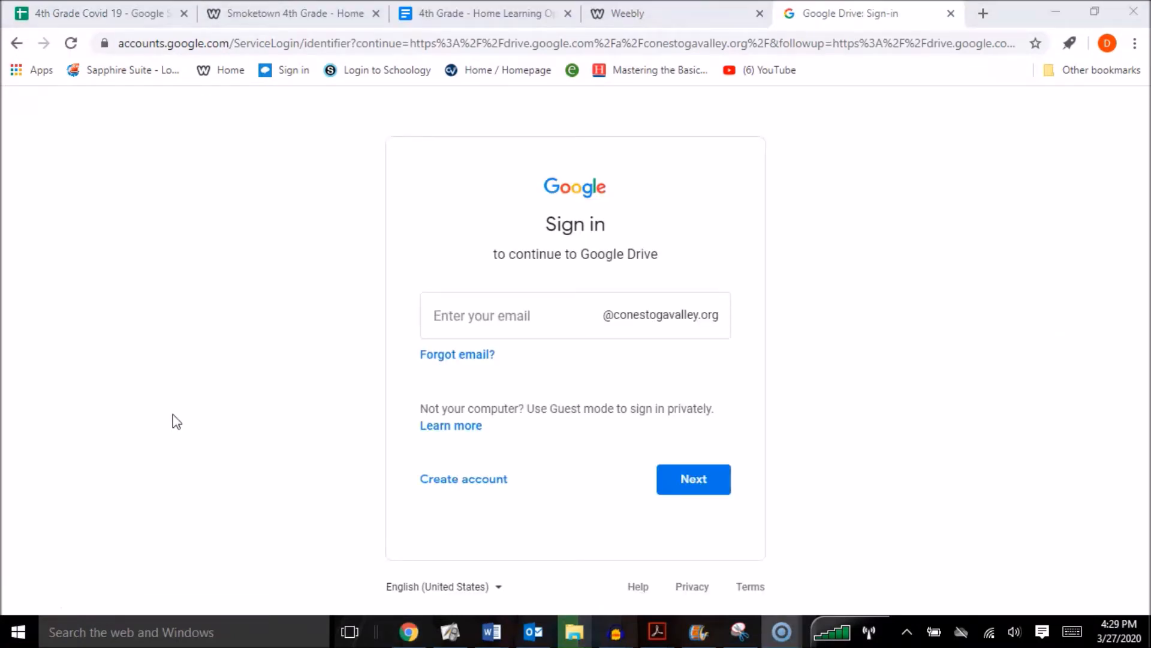
left_click(491, 323)
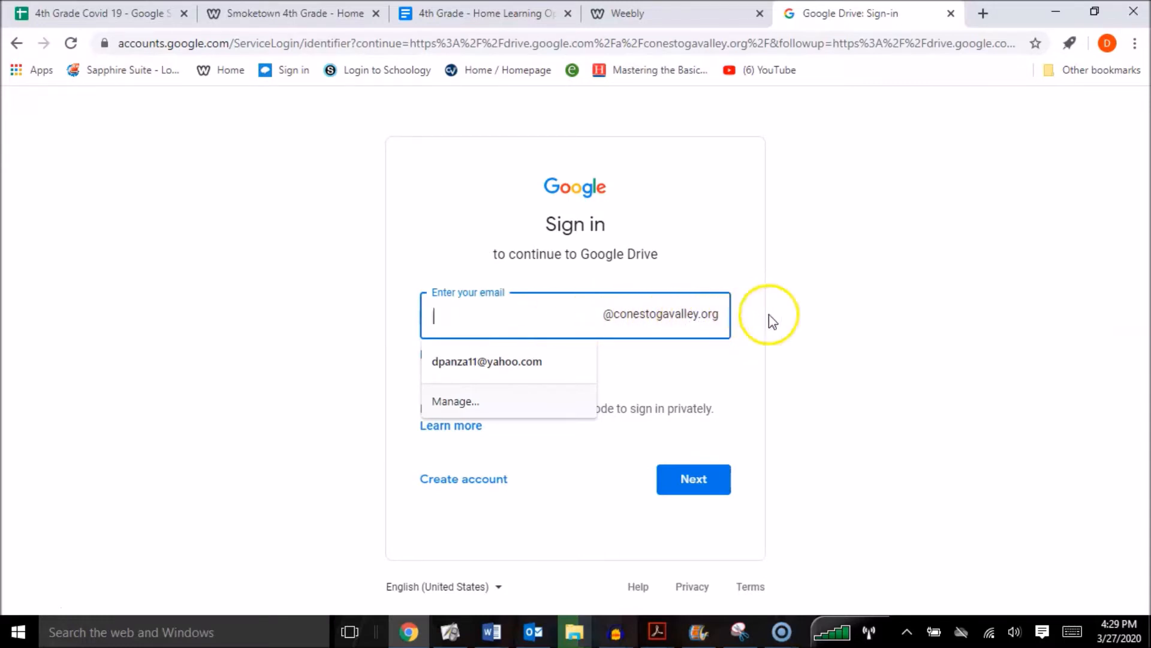
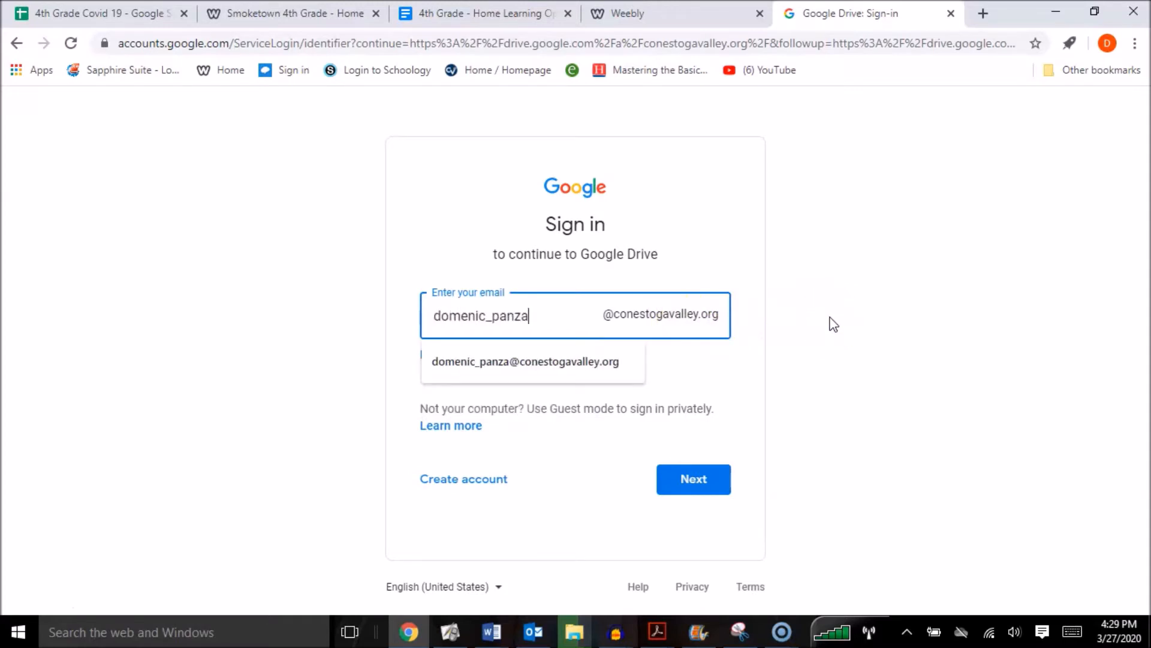
left_click(691, 477)
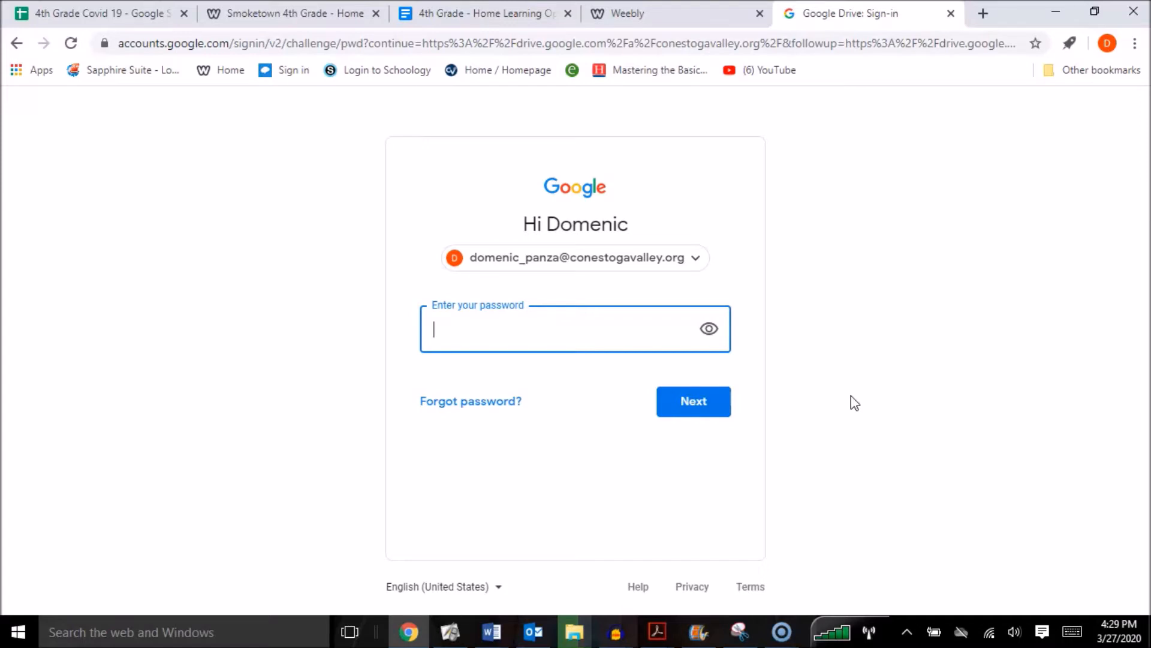
Type the account password, clearing and retyping it once, and submit to reach My Drive.
left_click(636, 335)
left_click(709, 330)
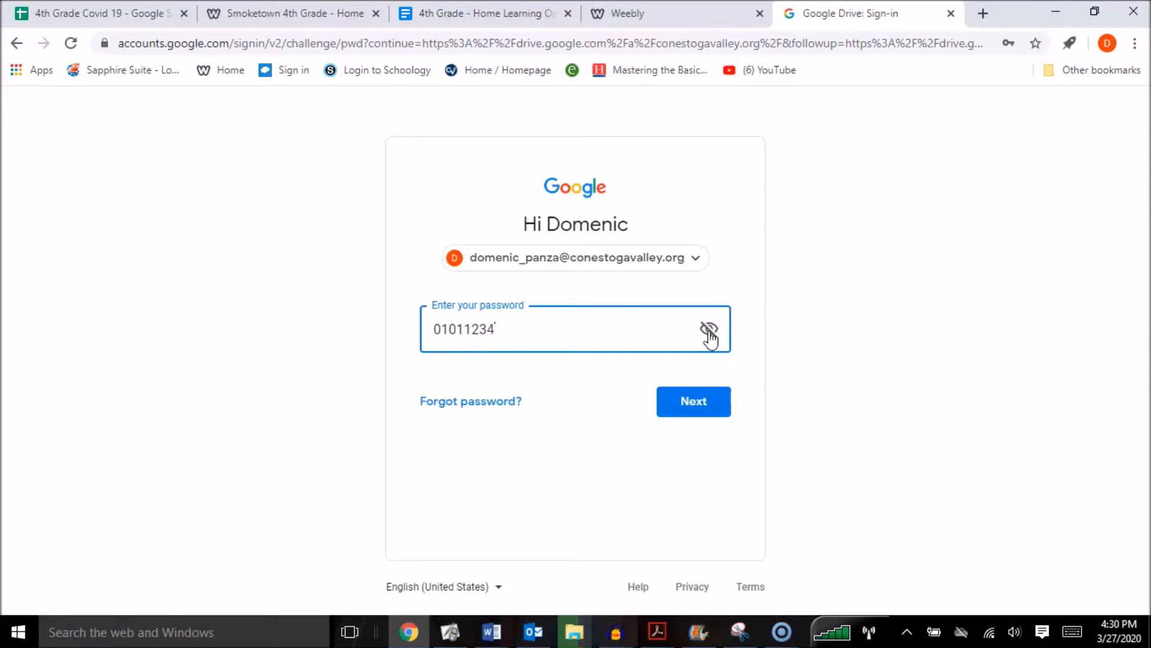
key("ctrl+a")
key("BackSpace")
left_click(708, 329)
left_click(585, 331)
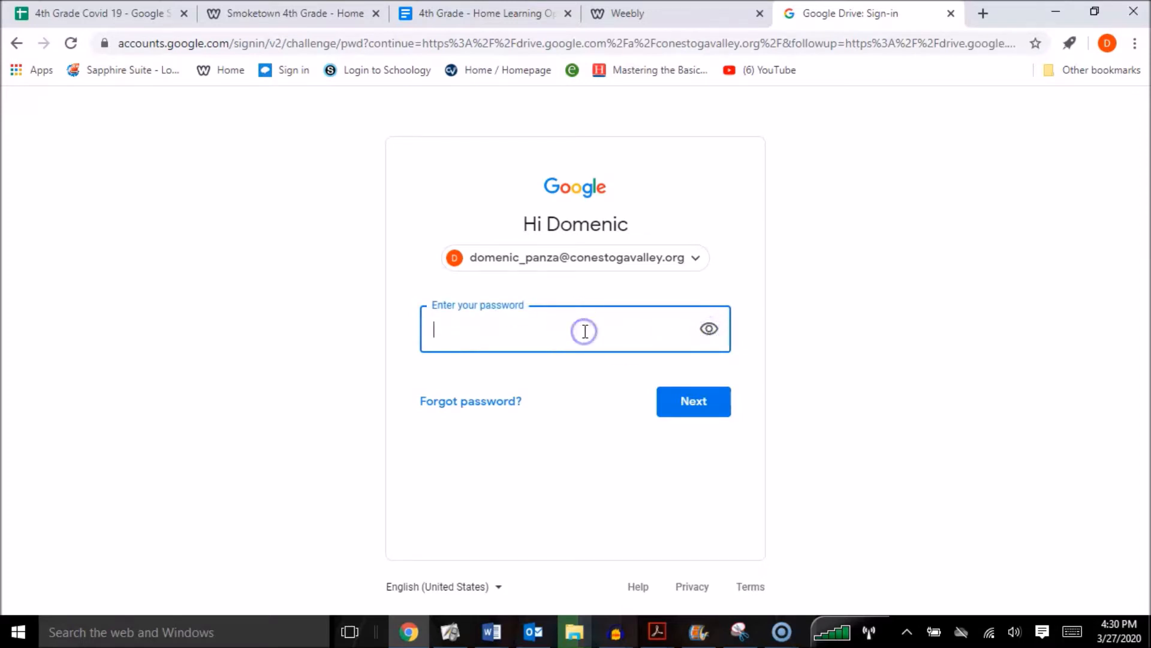
type("0")
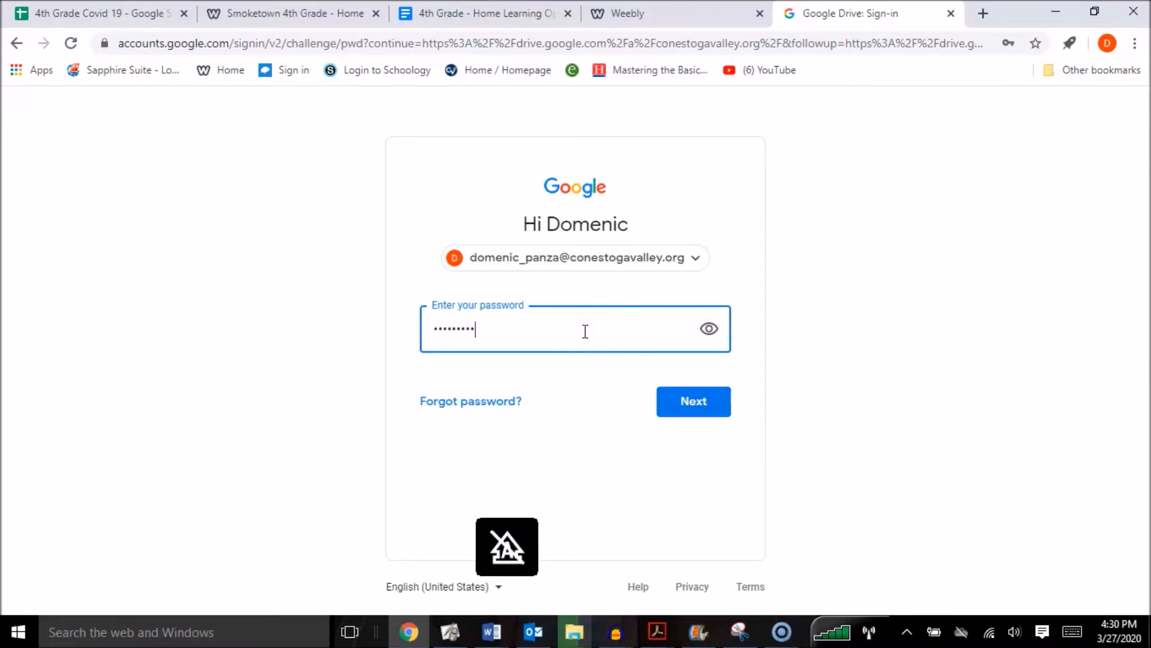
left_click(681, 414)
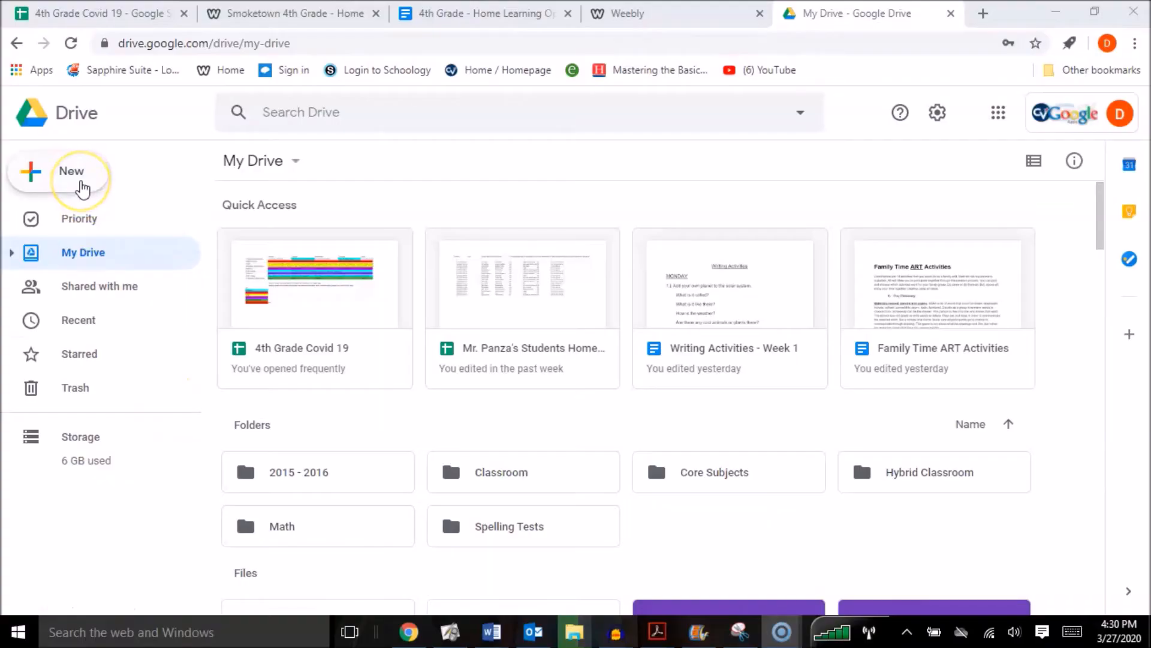
Create a blank Google Docs document from My Drive's New menu.
left_click(82, 188)
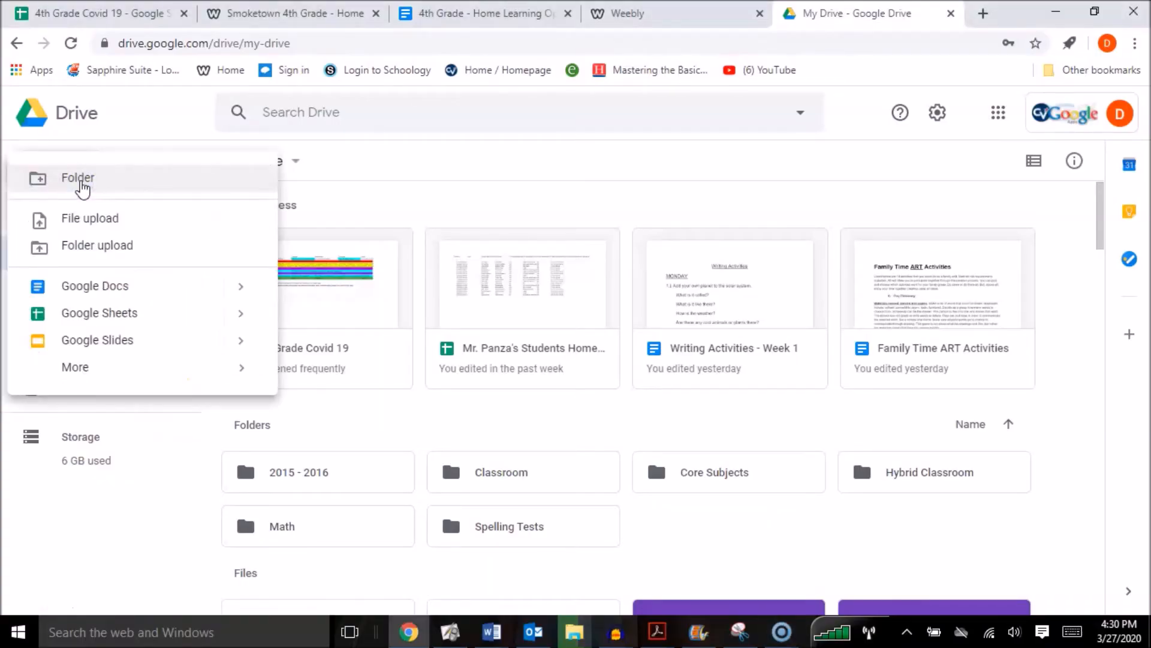
left_click(91, 285)
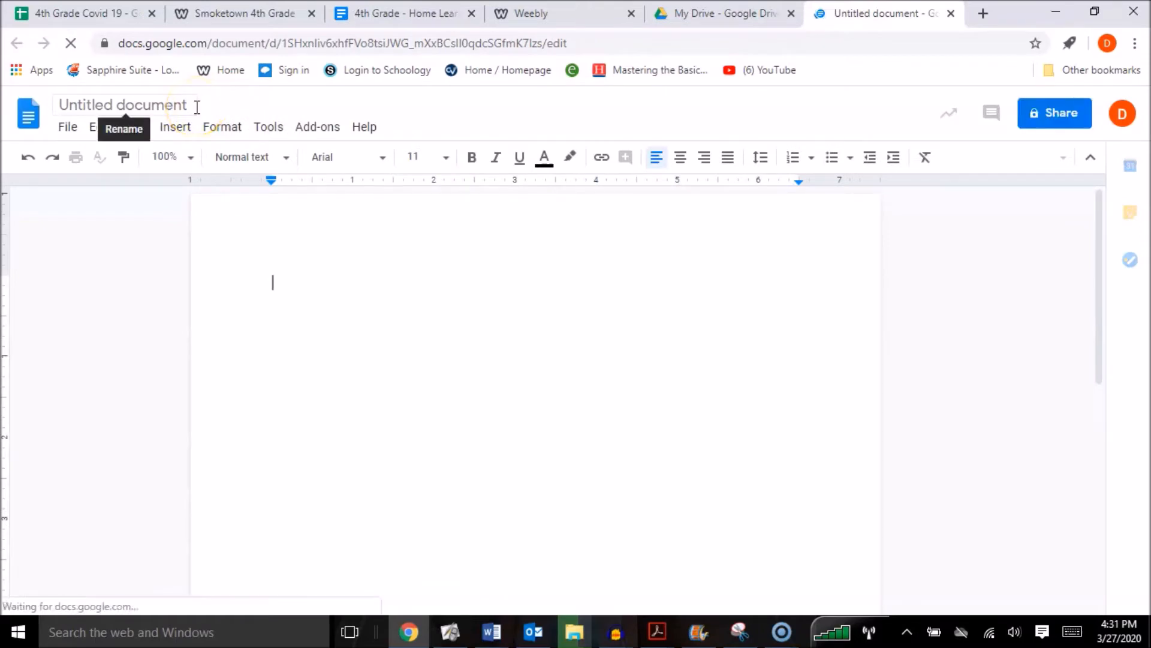
On the class site, go to Resources > Spelling > Week 1 to view the word list, then return to the document.
left_click(257, 13)
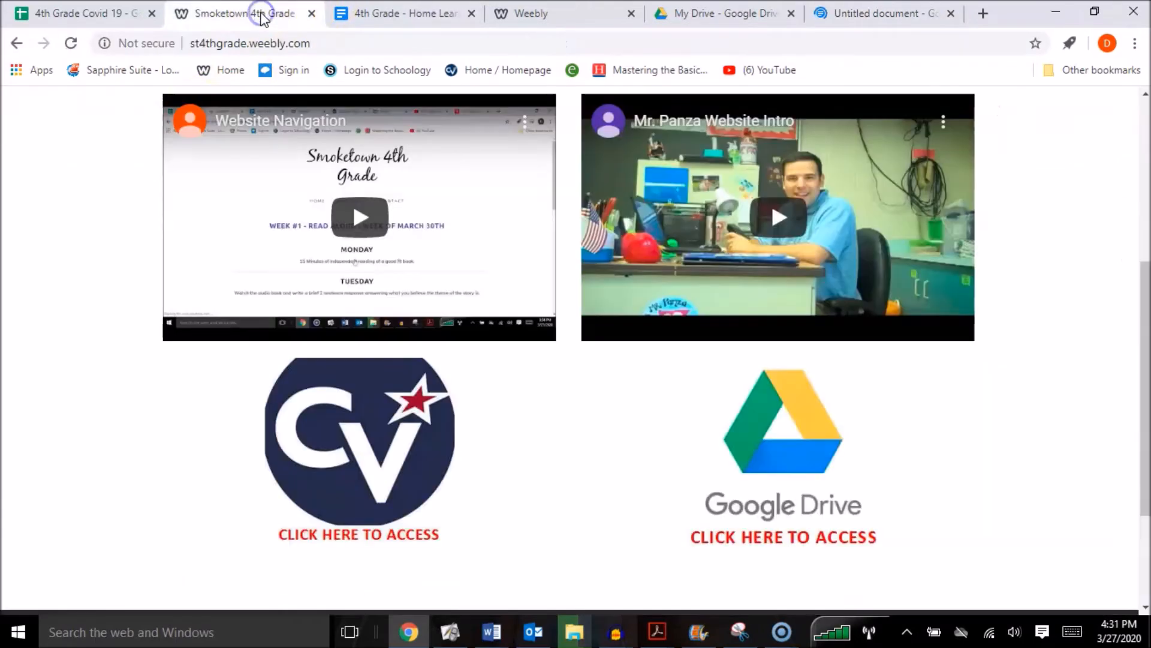
left_click_drag(1133, 350, 1125, 234)
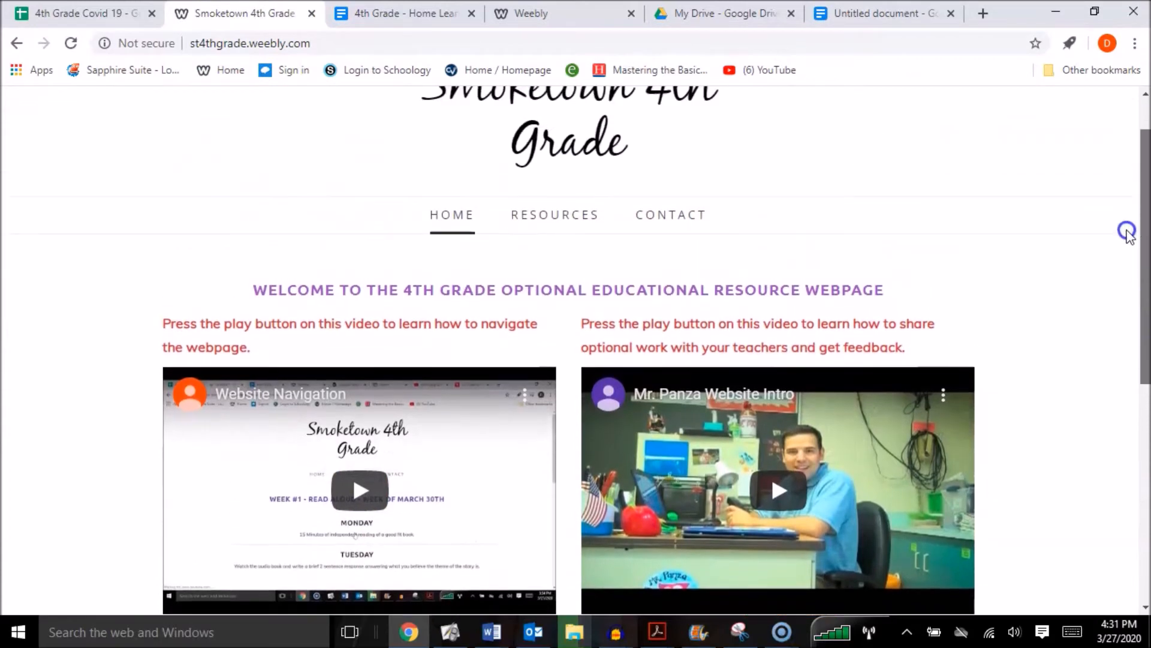
left_click(547, 220)
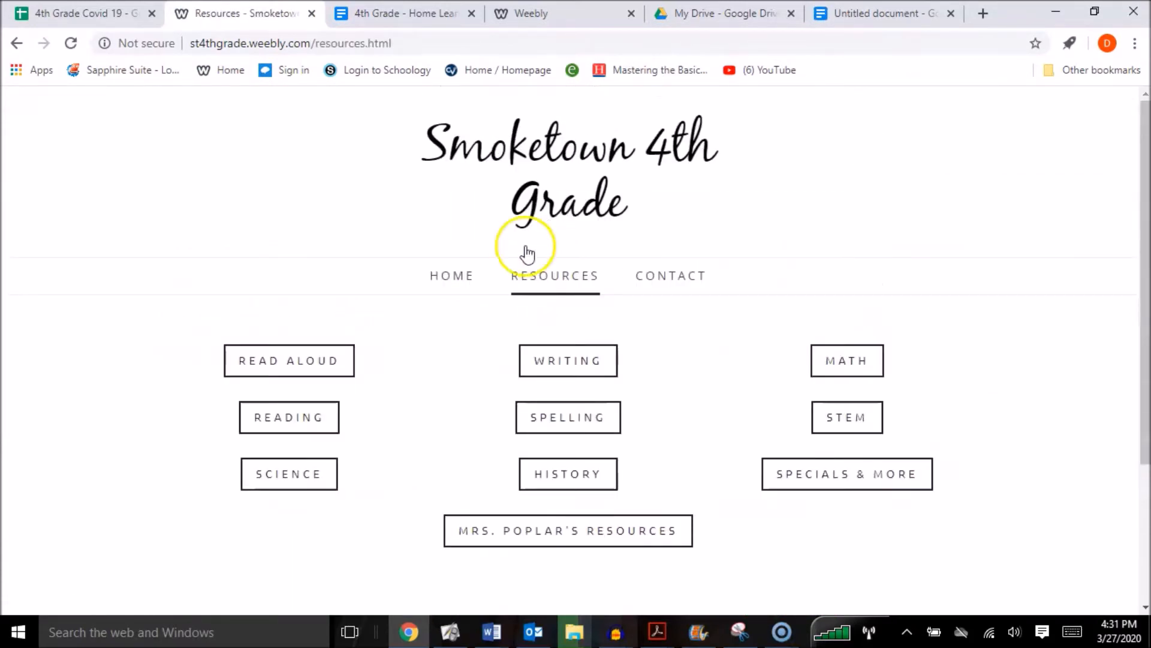
left_click(567, 423)
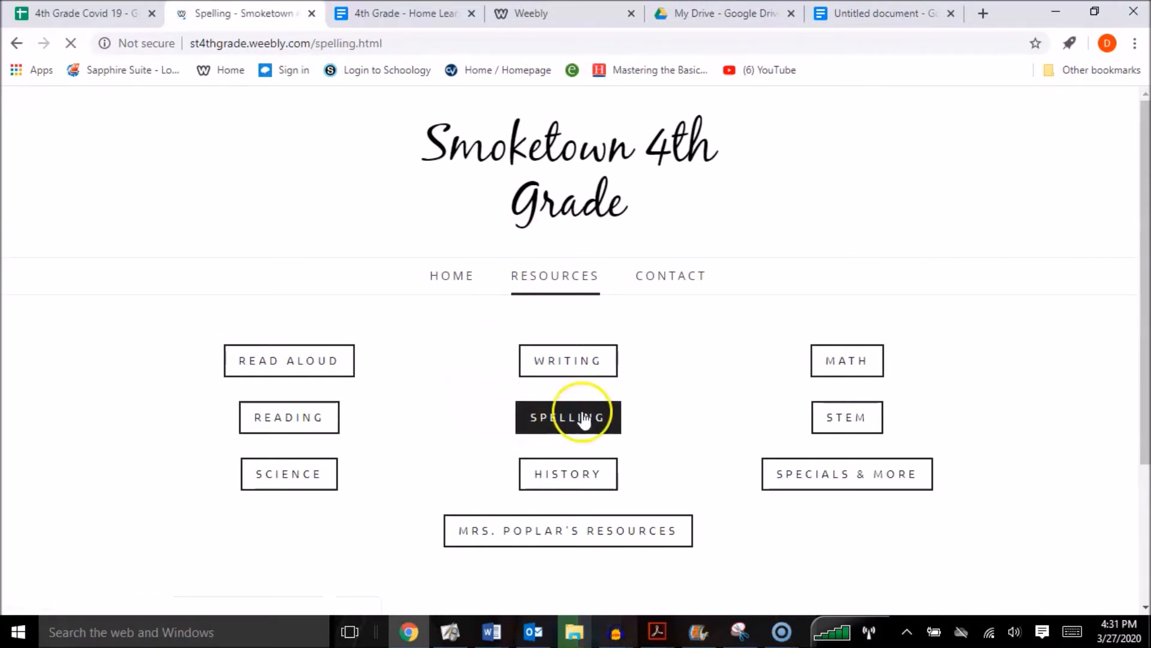
left_click_drag(1144, 193, 1145, 226)
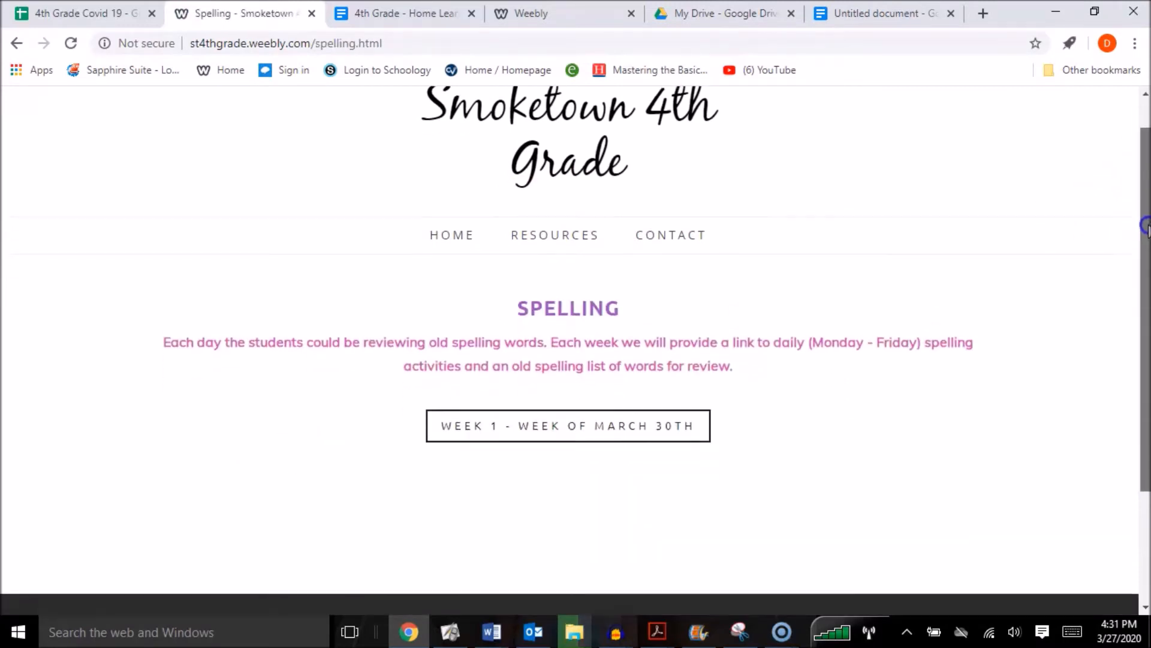
left_click(573, 425)
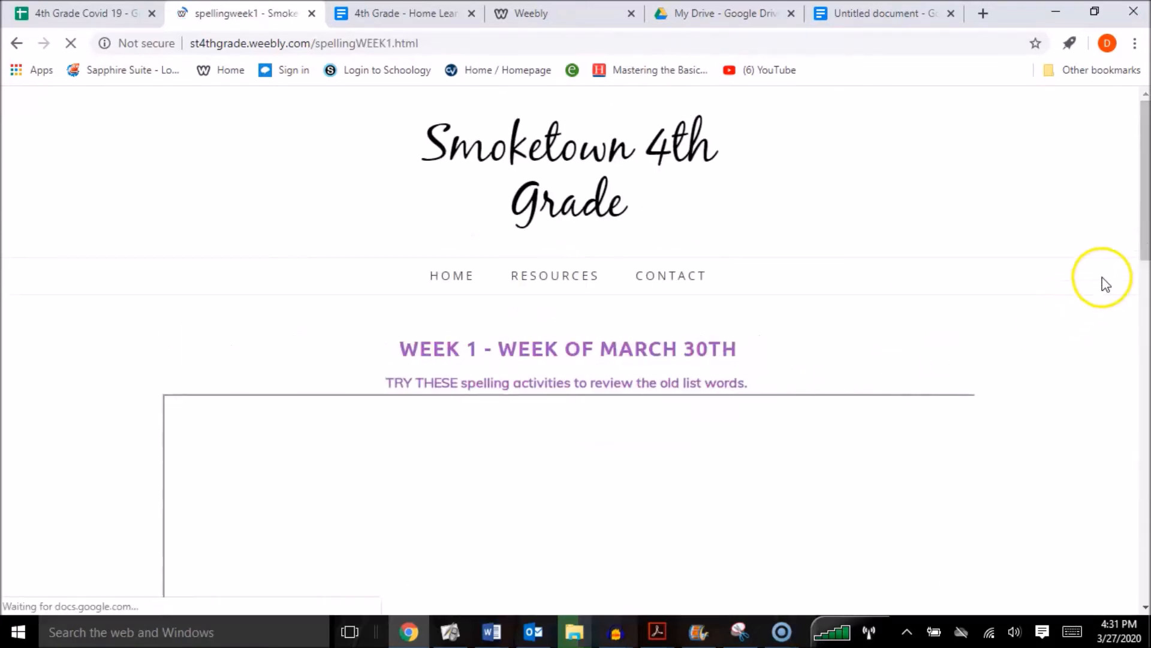
left_click_drag(1145, 216, 1143, 331)
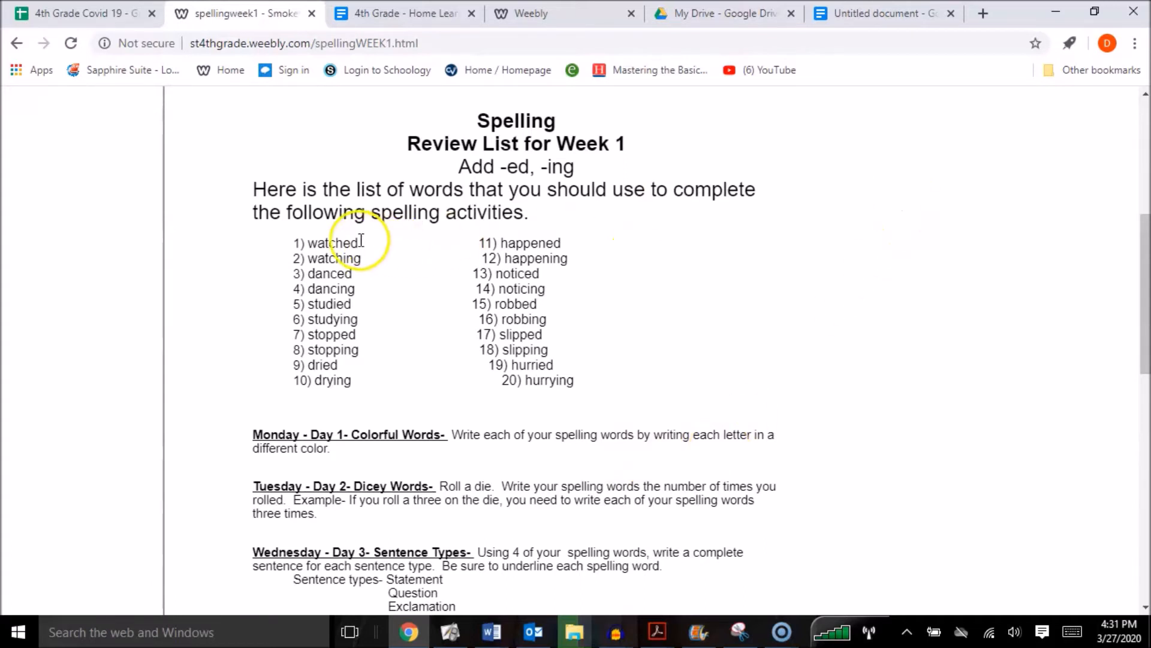
left_click(880, 18)
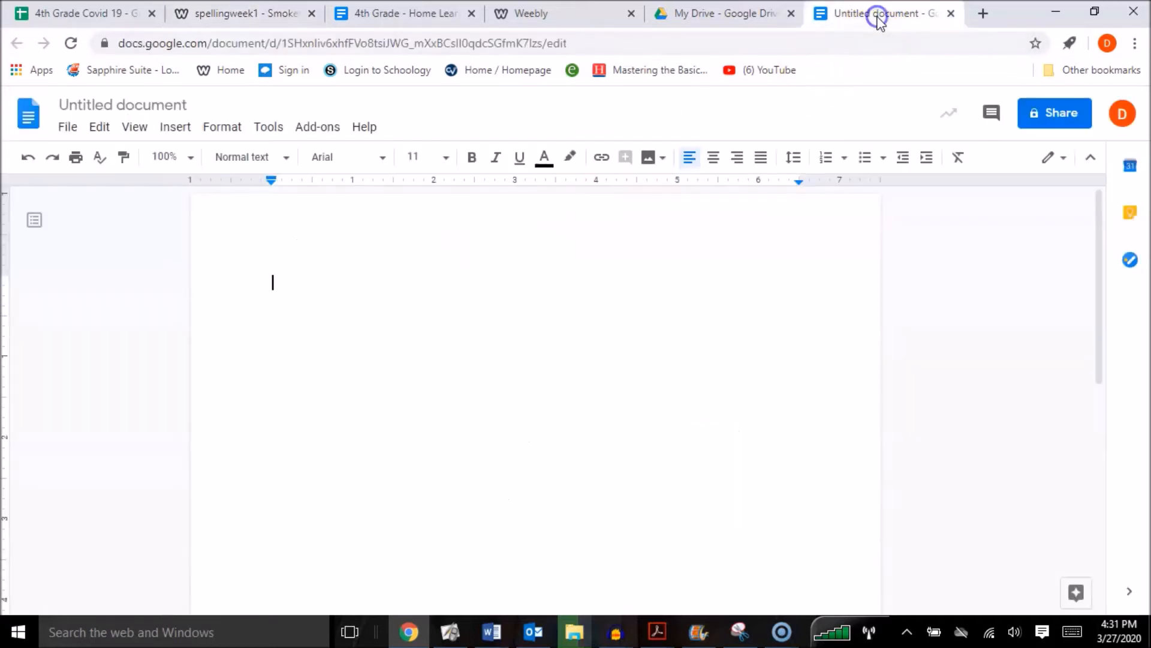
Rename the untitled document to 'Monday work'.
left_click(193, 106)
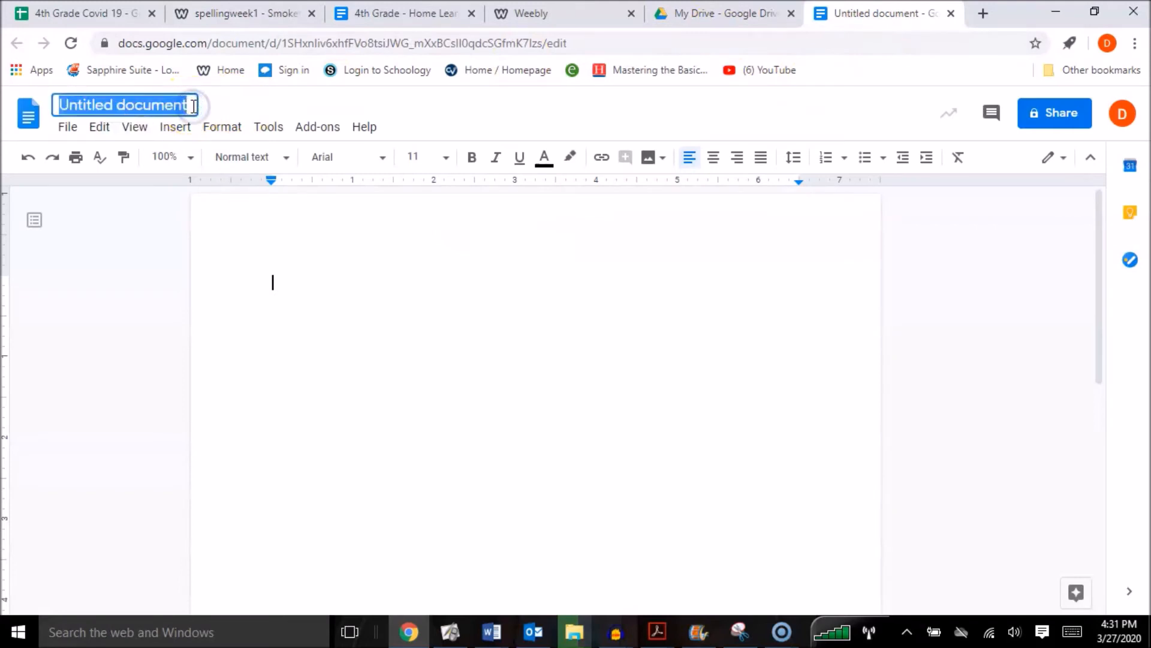
type("Monday")
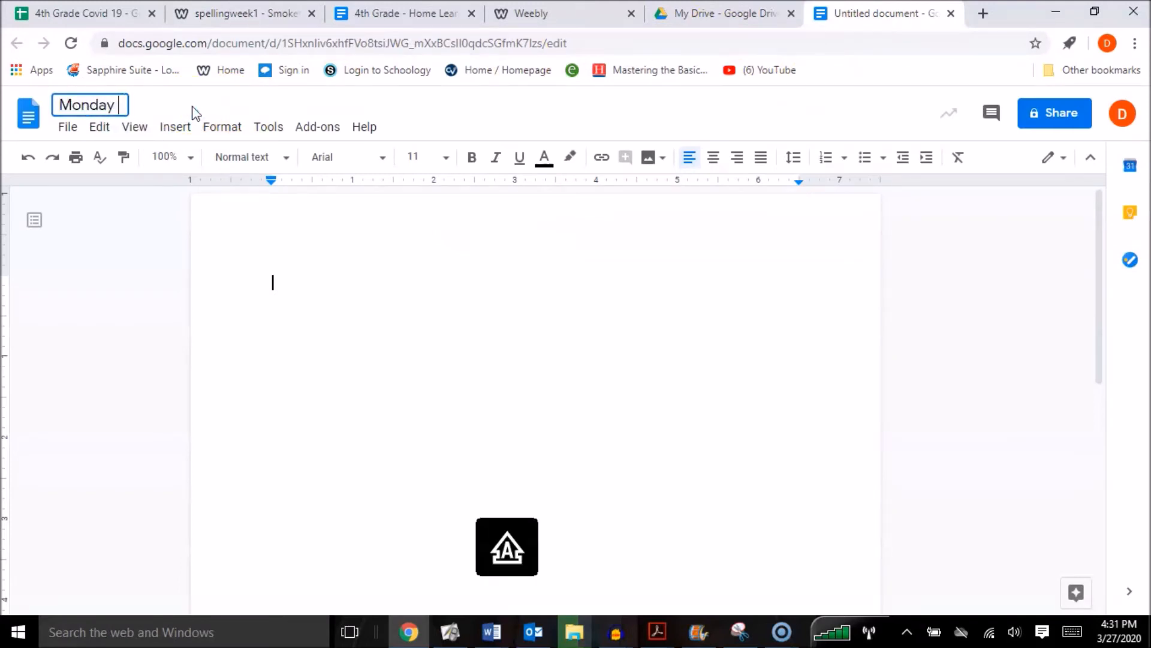
type("uwork")
left_click(324, 278)
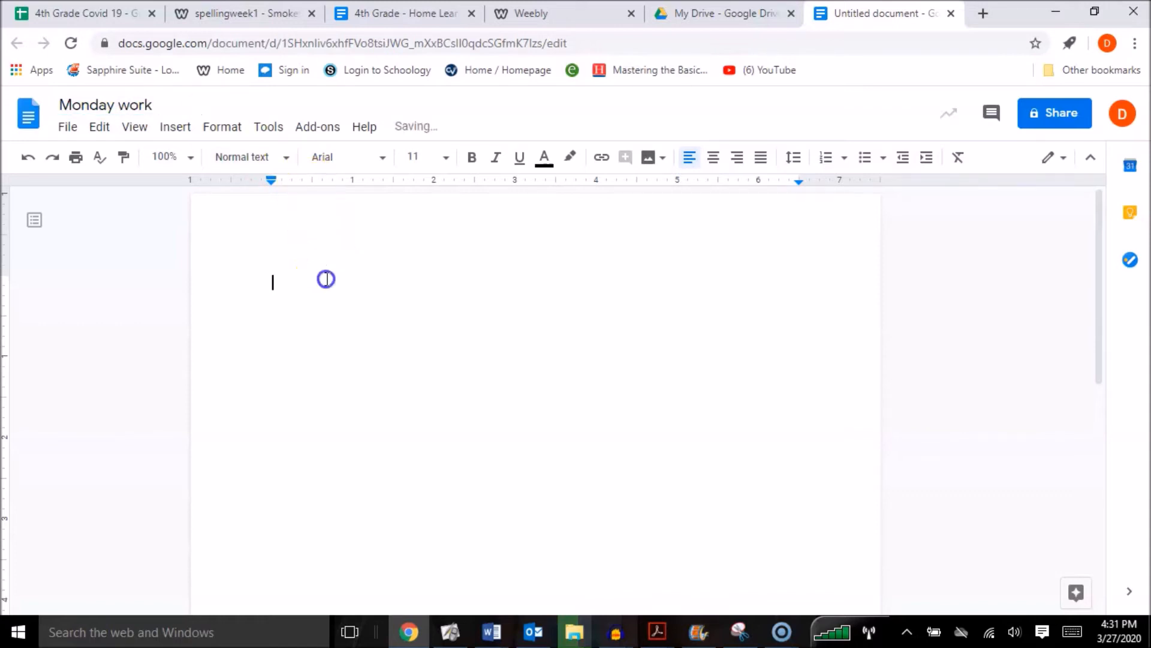
Type the heading 'Spelling:' with the word 'watched' on the line below.
type("Spelling")
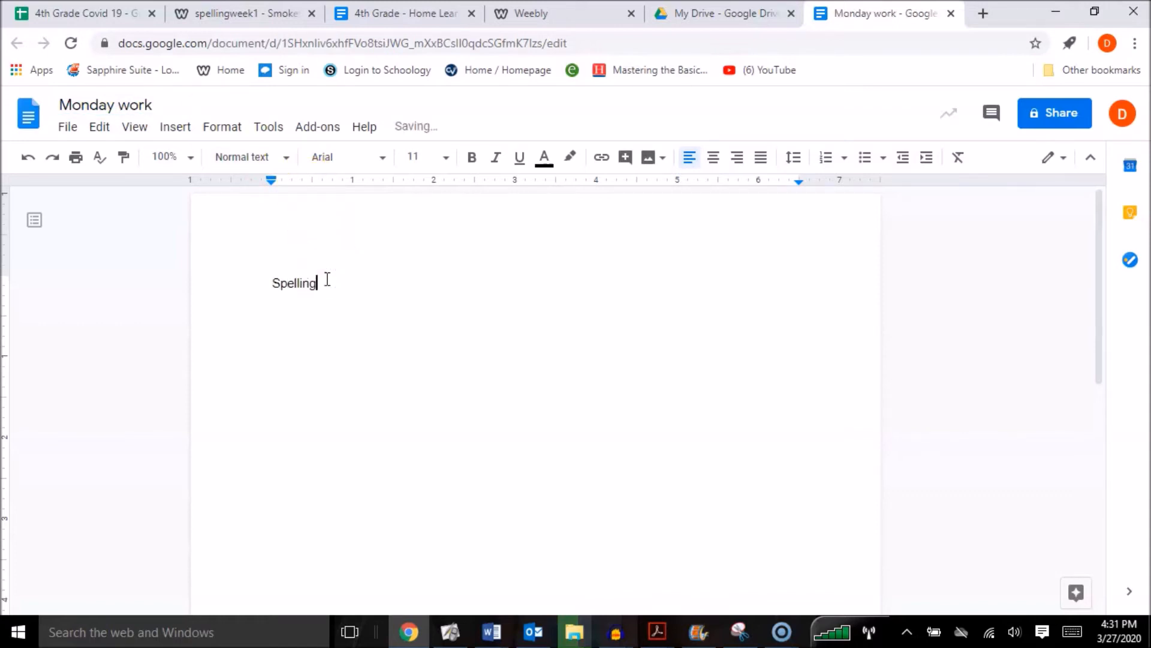
type(":")
key("Return")
type("watched")
left_click(277, 323)
Colour the w of 'watched' red and the a yellow.
left_click_drag(277, 317, 271, 317)
left_click(545, 157)
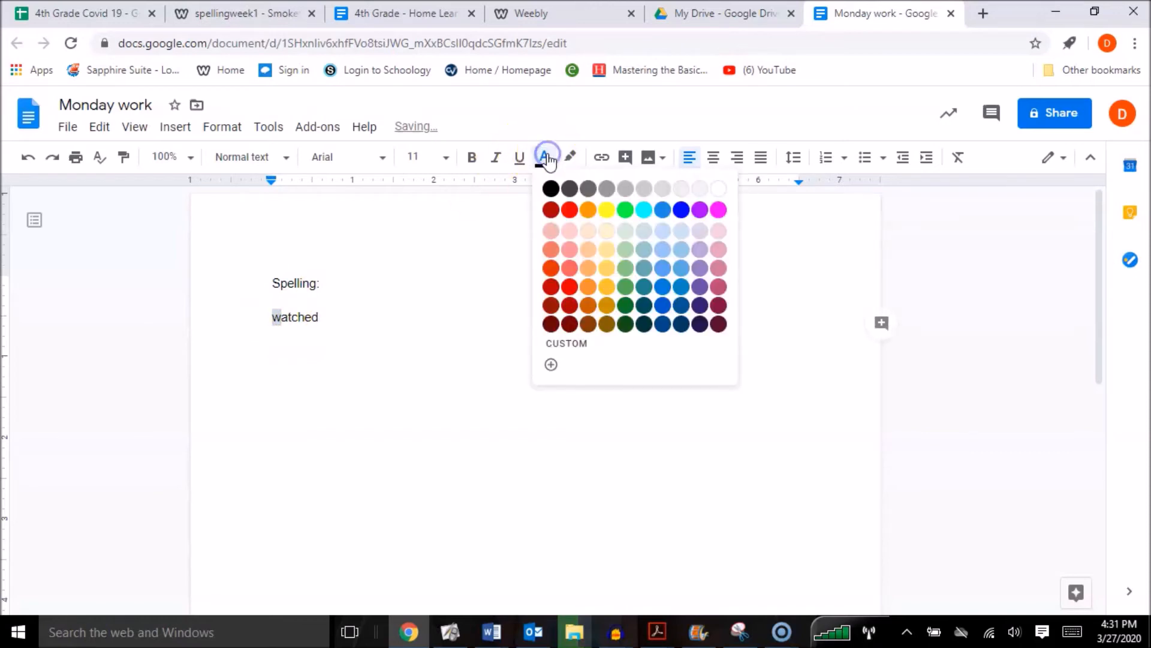
left_click(571, 212)
left_click(287, 318)
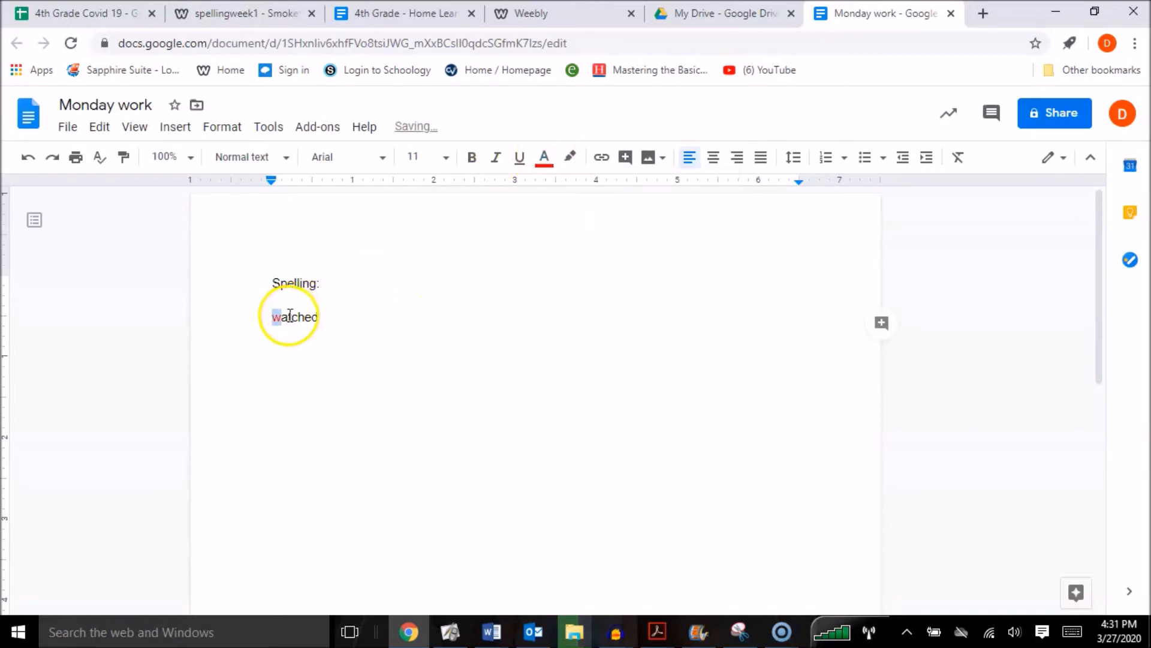
left_click_drag(284, 318, 289, 317)
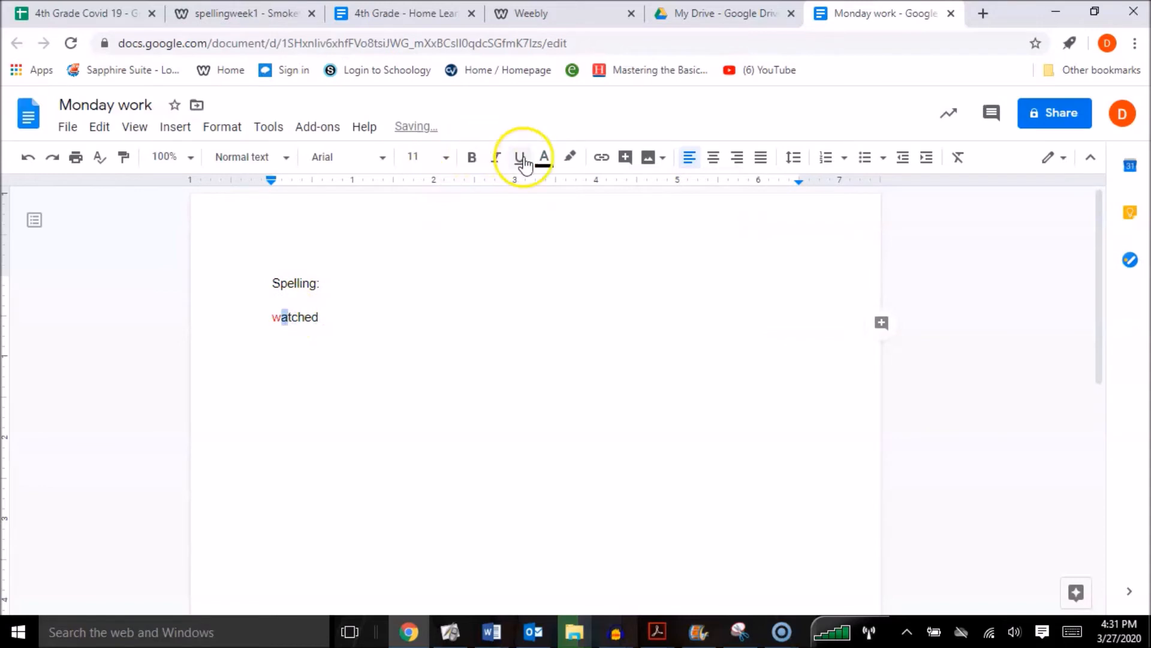
left_click(543, 157)
left_click(607, 210)
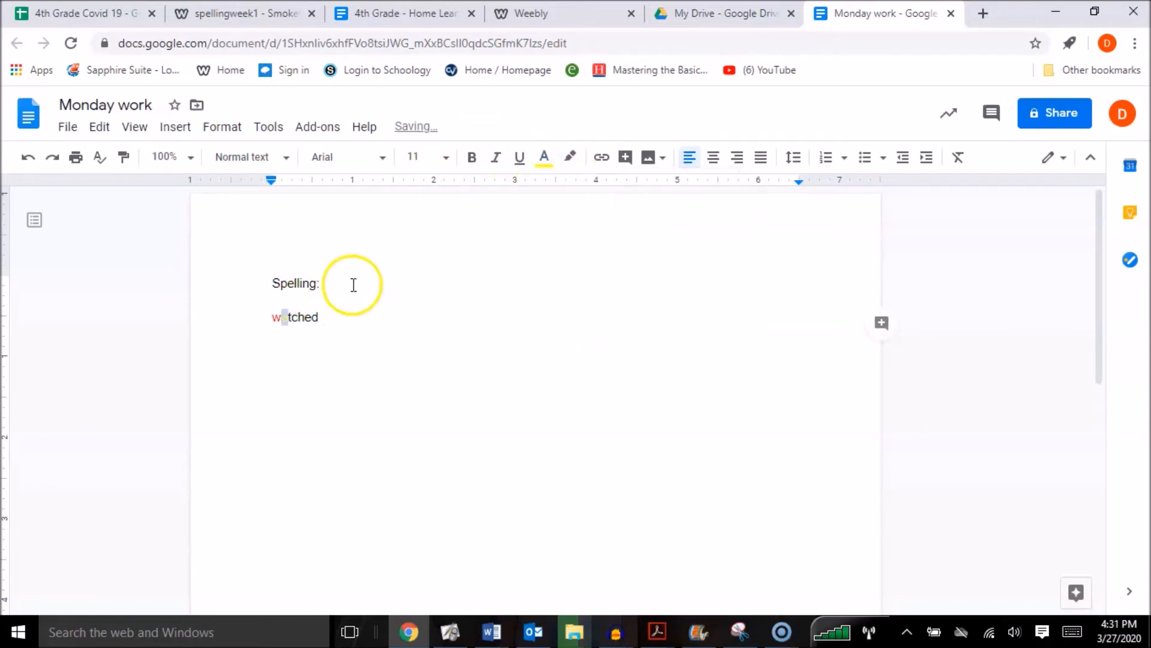
left_click(309, 317)
Colour the remaining letters 'tched' dark teal and start a new line below the word.
left_click_drag(309, 318, 289, 318)
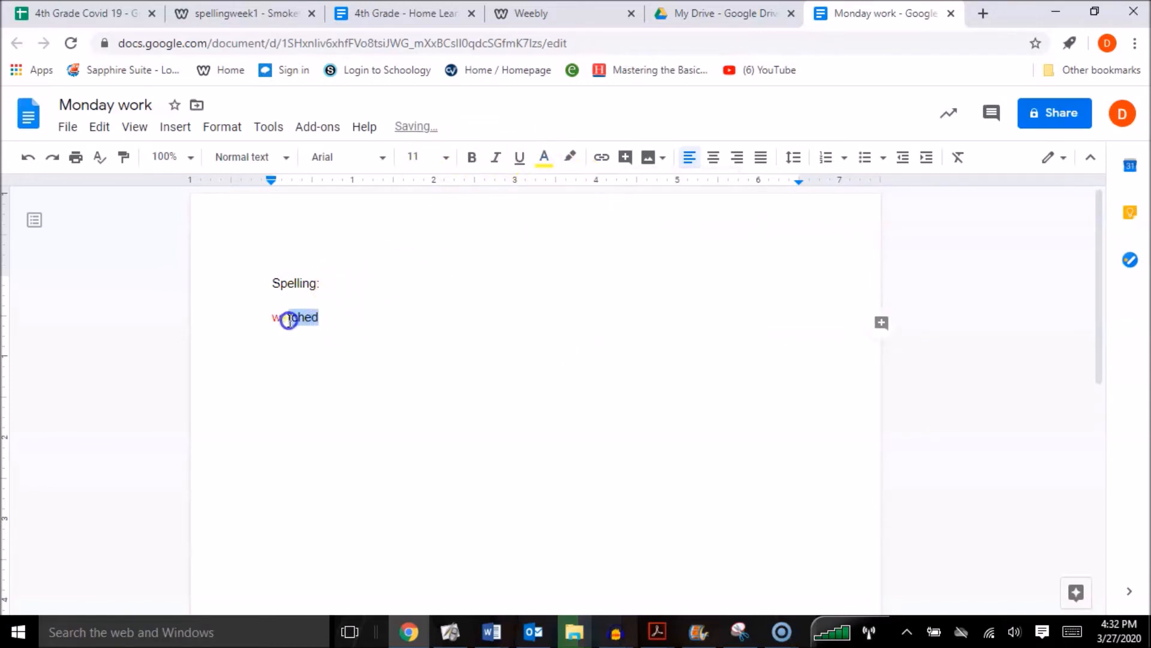
left_click(544, 157)
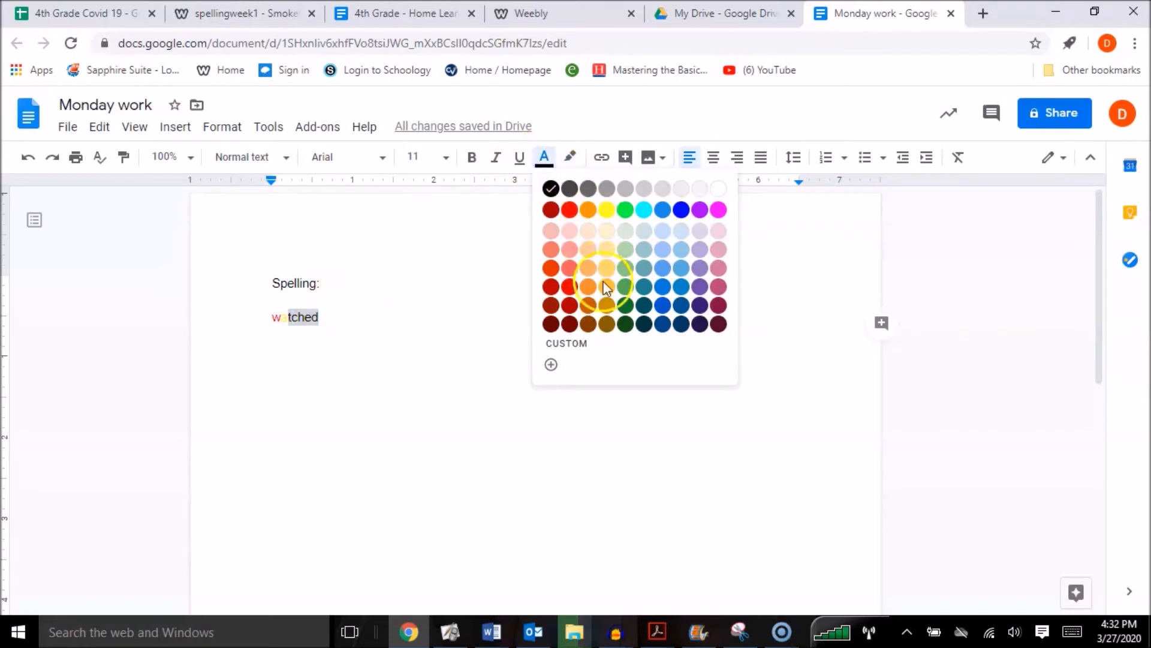
left_click(642, 277)
left_click(394, 400)
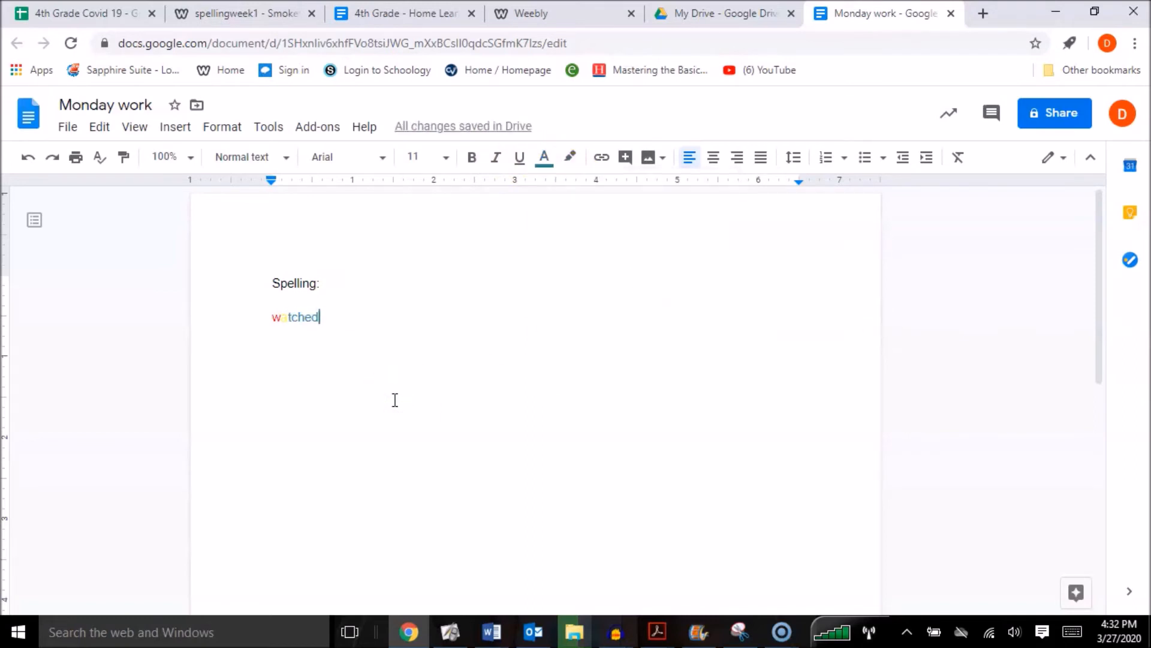
key("Return")
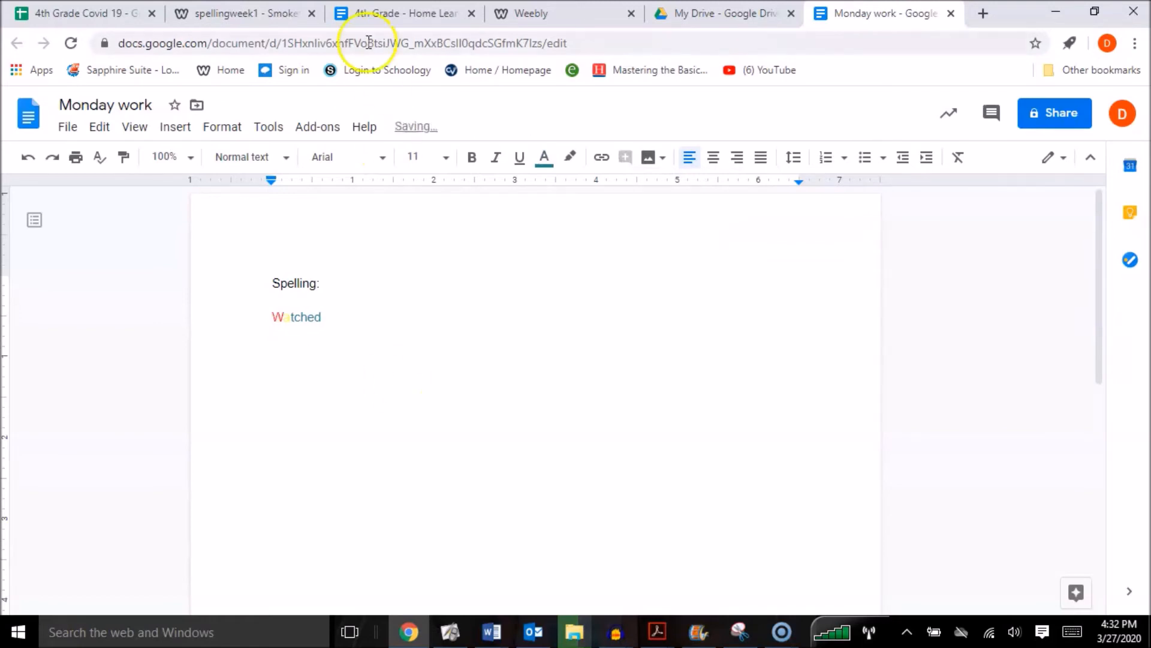
left_click(260, 21)
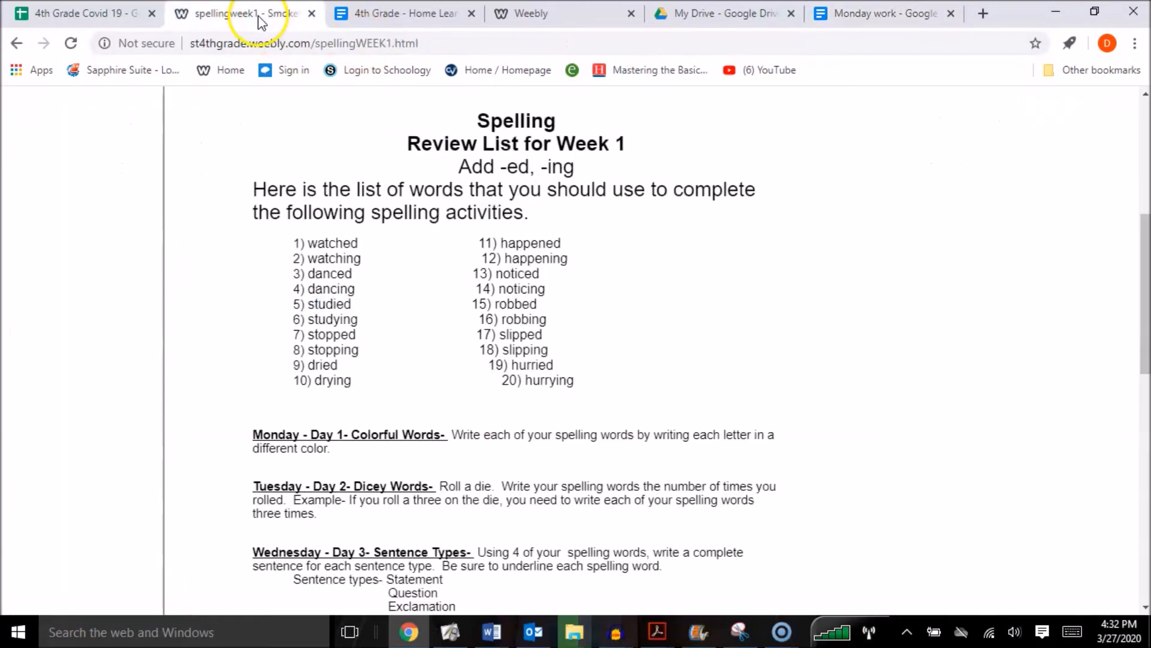
Go back to Resources and open Writing > Week #1, scrolling to the Writing Activities.
left_click(16, 44)
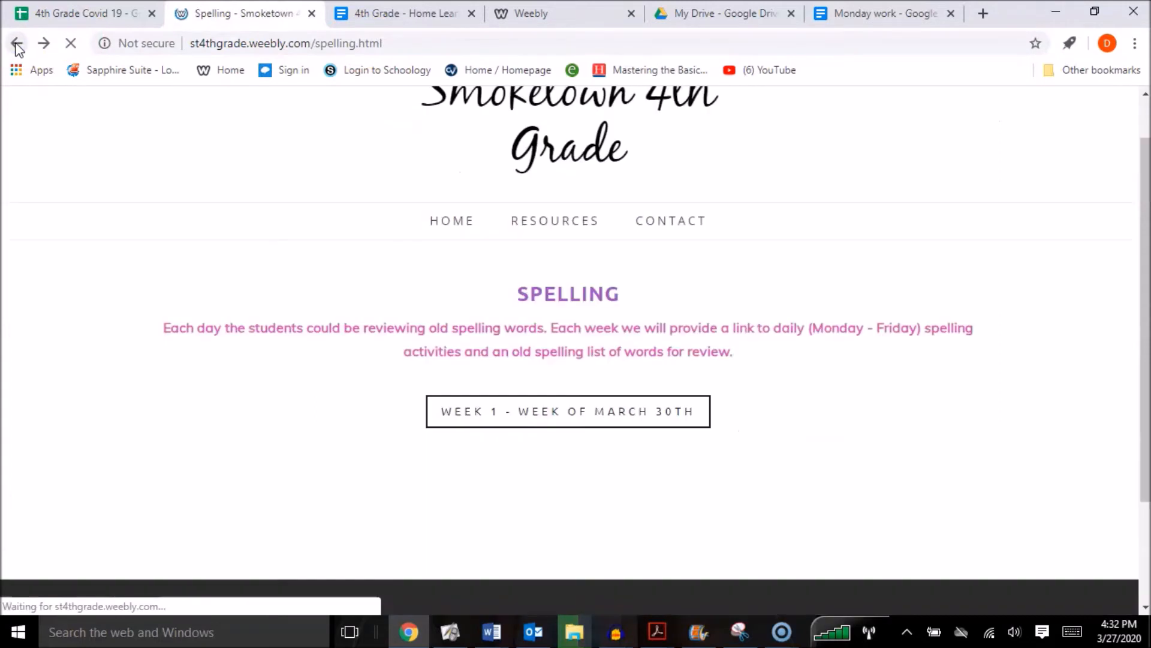
left_click(16, 44)
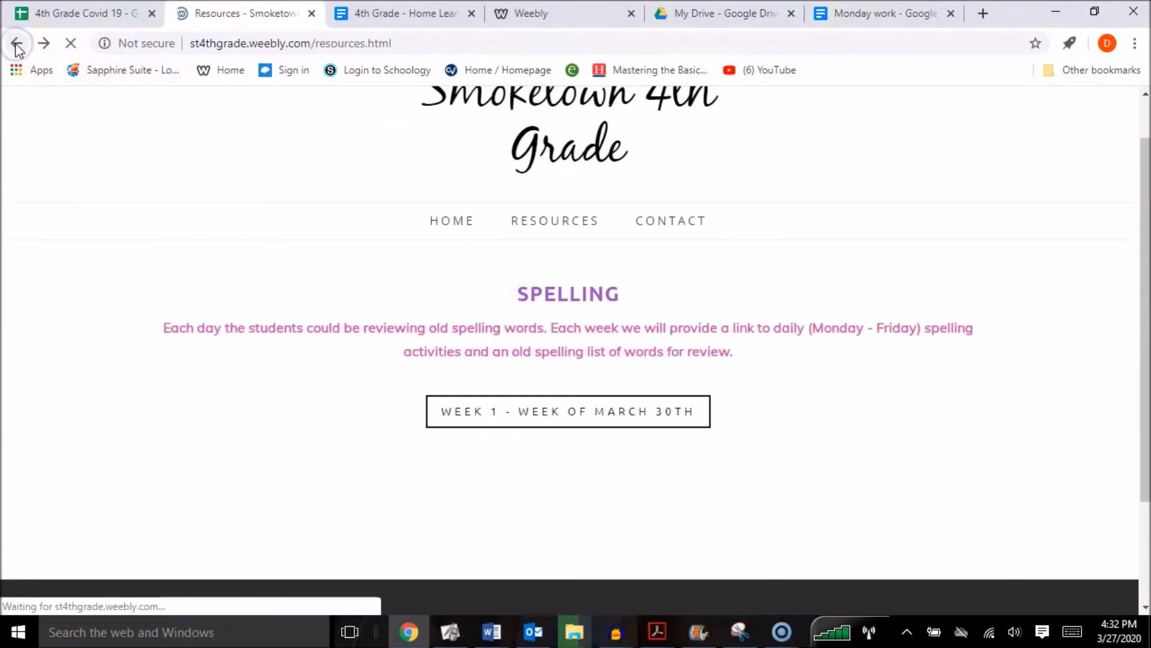
left_click(550, 367)
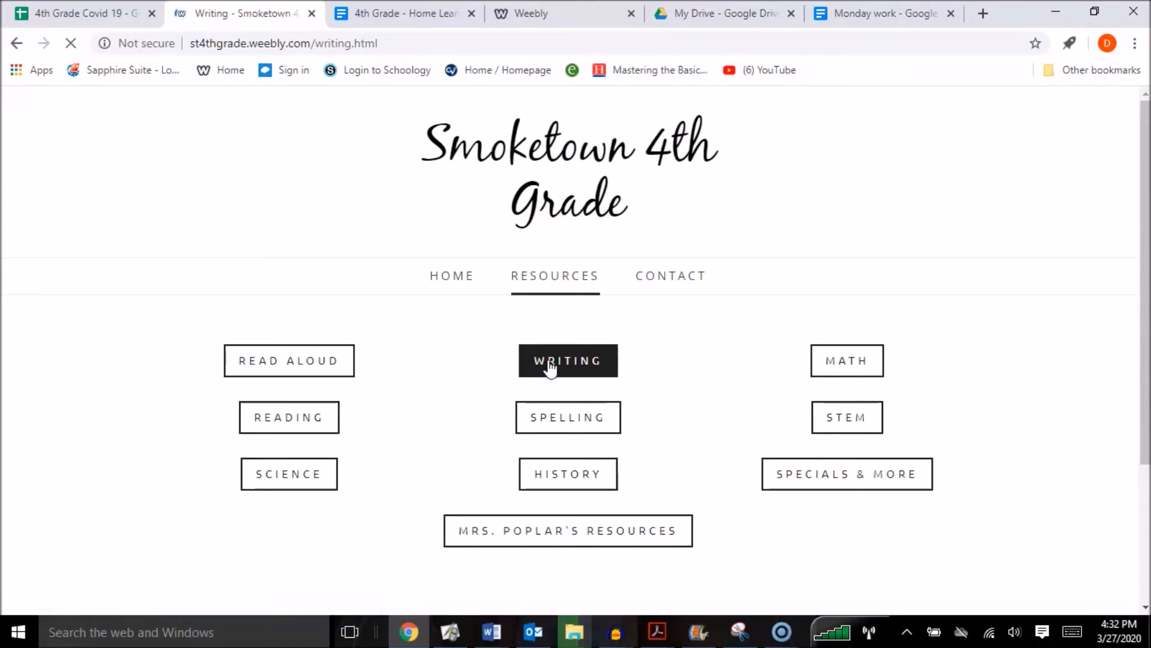
left_click(579, 491)
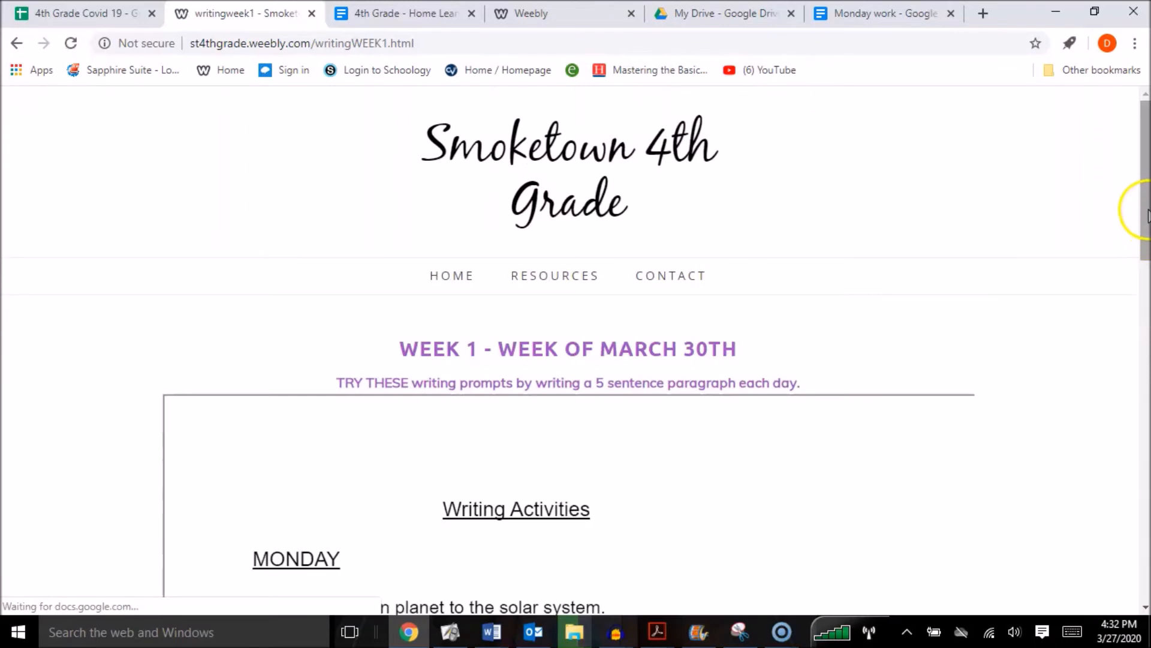
scroll(1143, 258, "down", 3)
left_click_drag(1141, 258, 1145, 291)
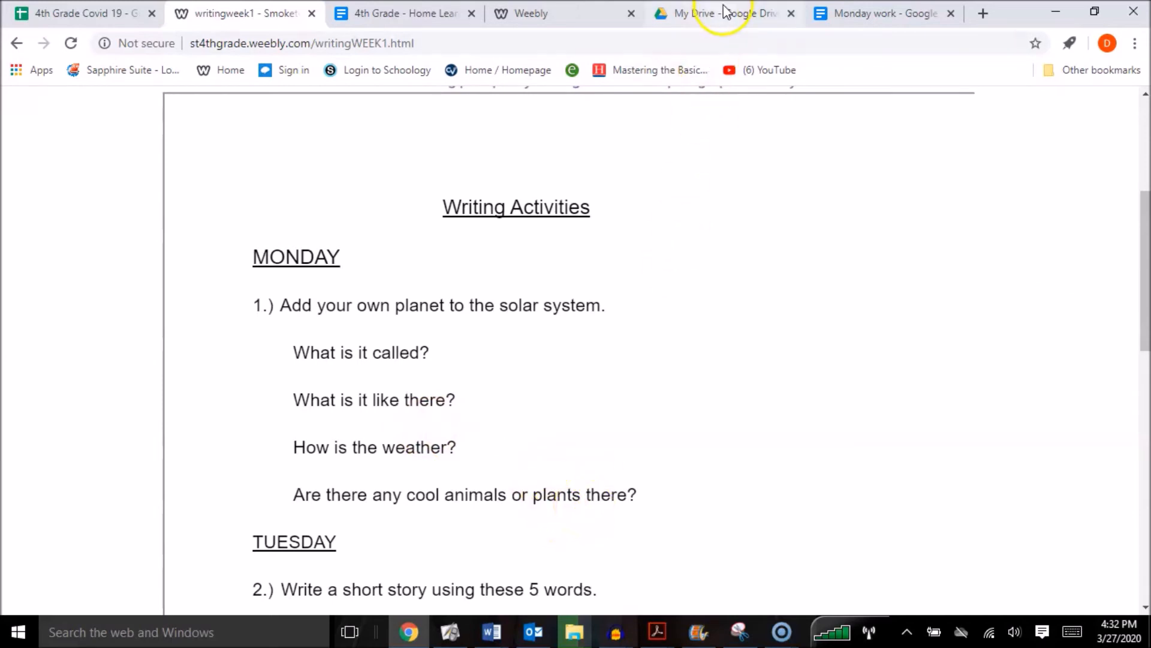
left_click(843, 14)
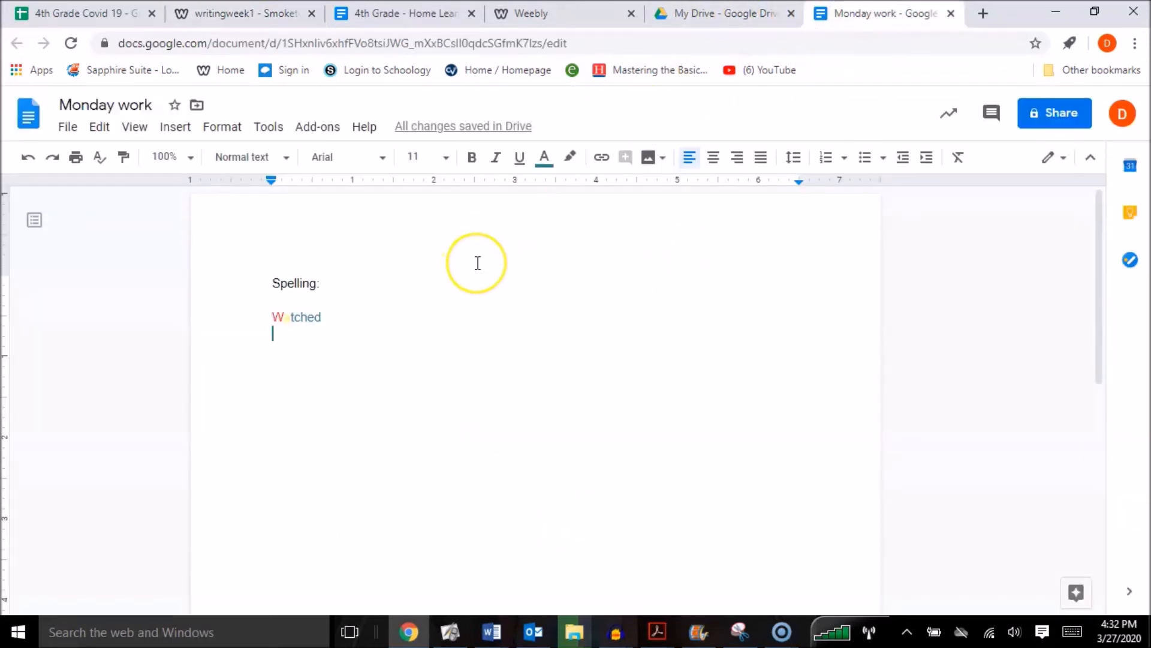
Below Watched, add 'Science:' and an indented line 'If I crated a planet it would be called Panzoom.'.
key("Return")
type("Sp")
type("ience:")
key("Return")
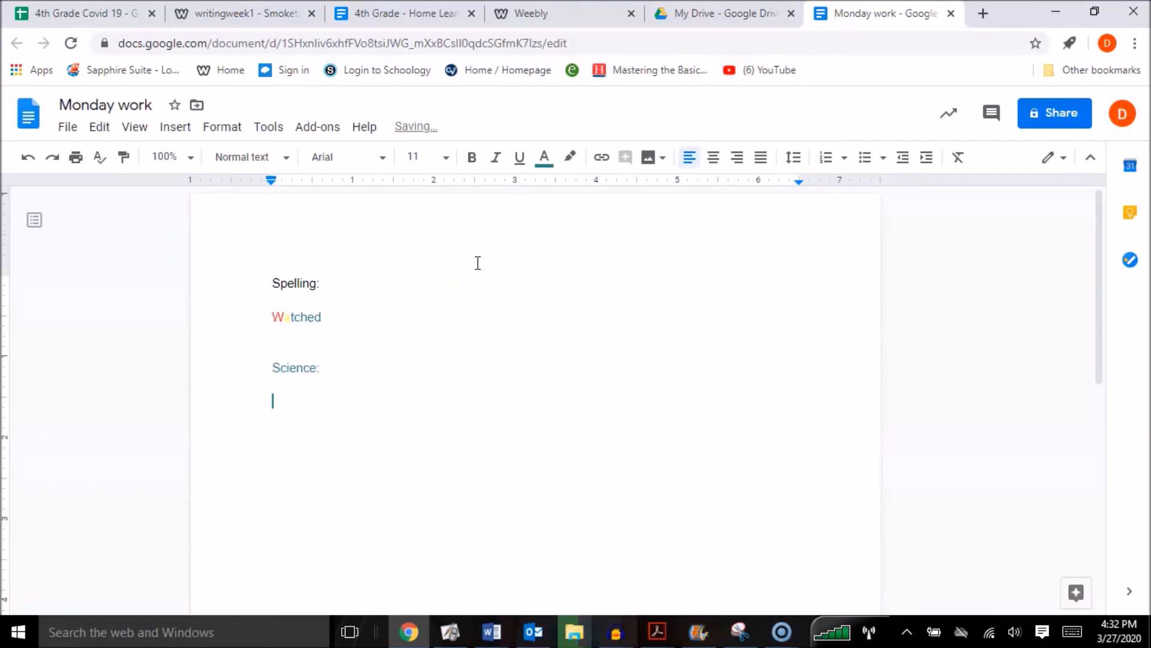
key("Tab")
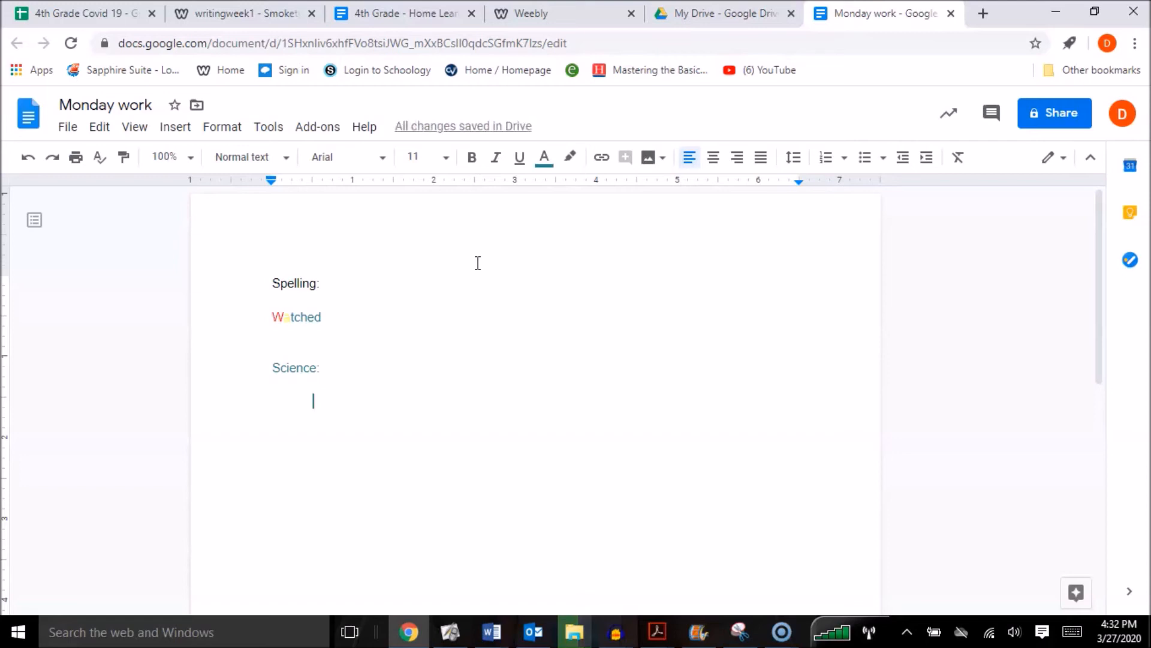
type("If I crated a")
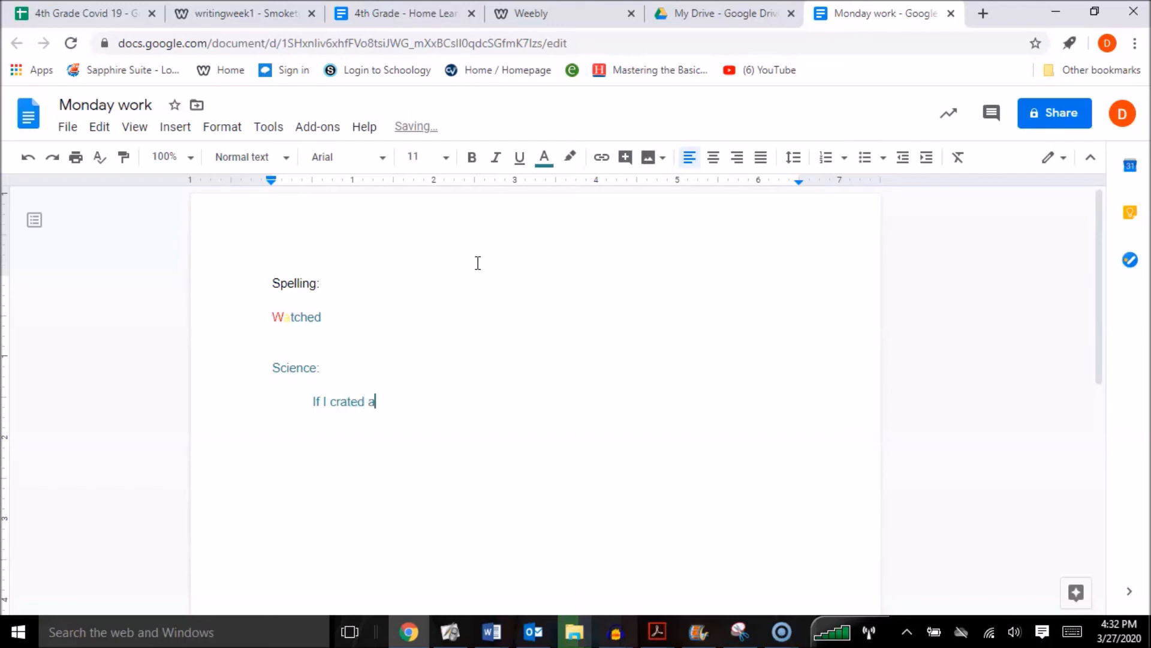
type("would be called Panzoom")
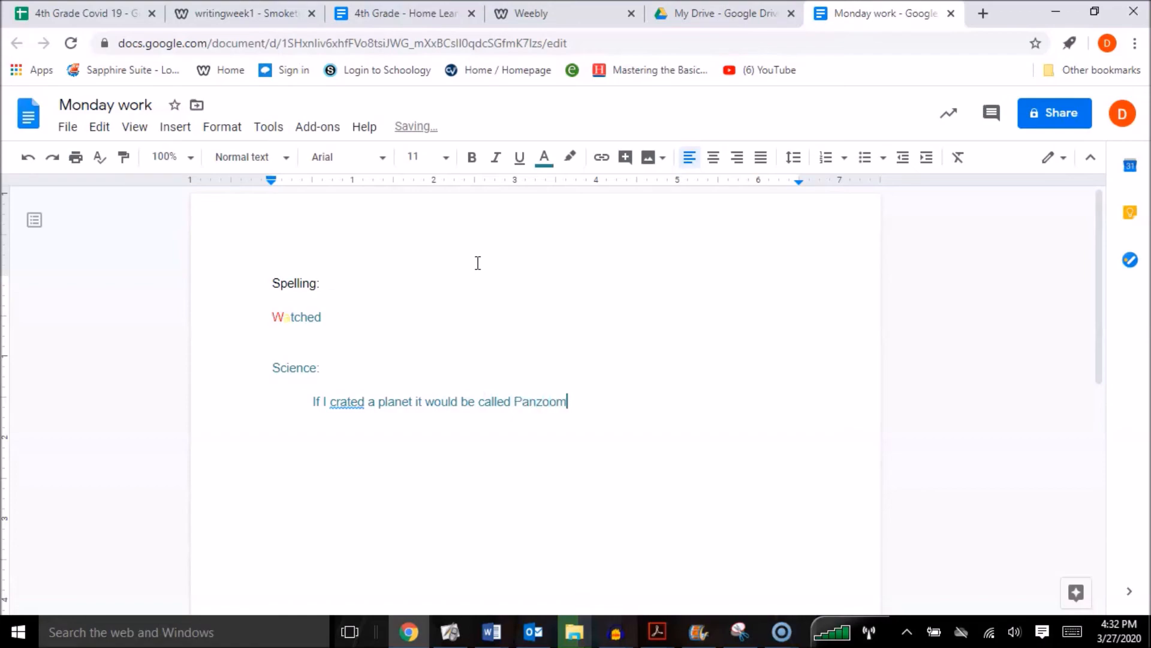
left_click(648, 398)
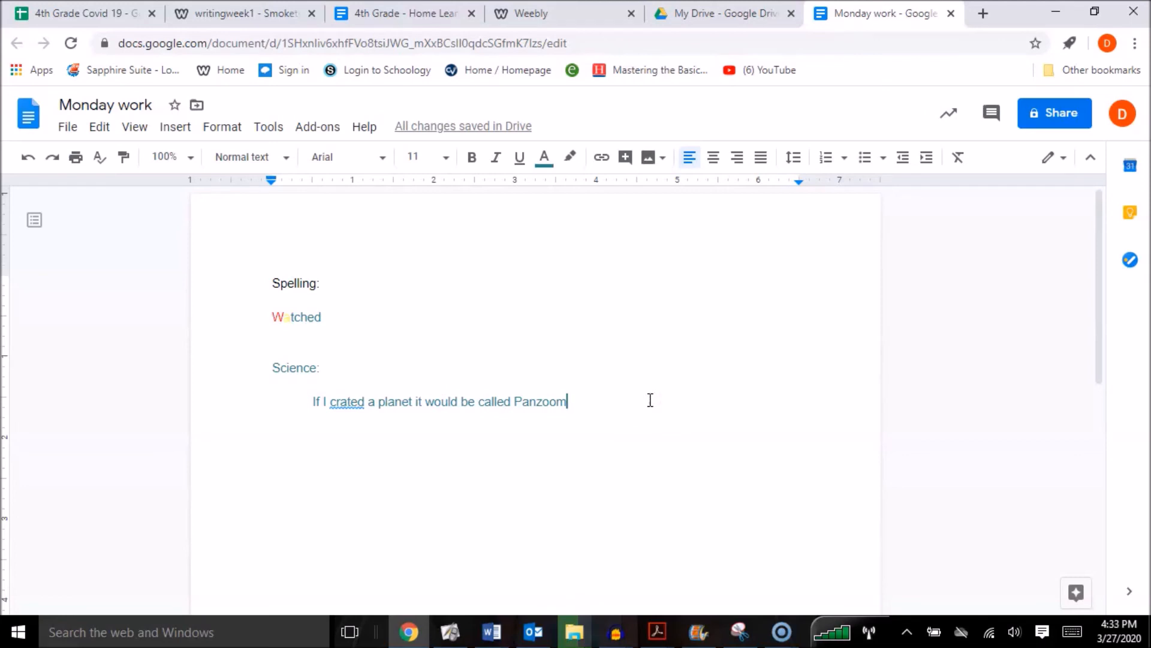
type(".")
left_click(1044, 112)
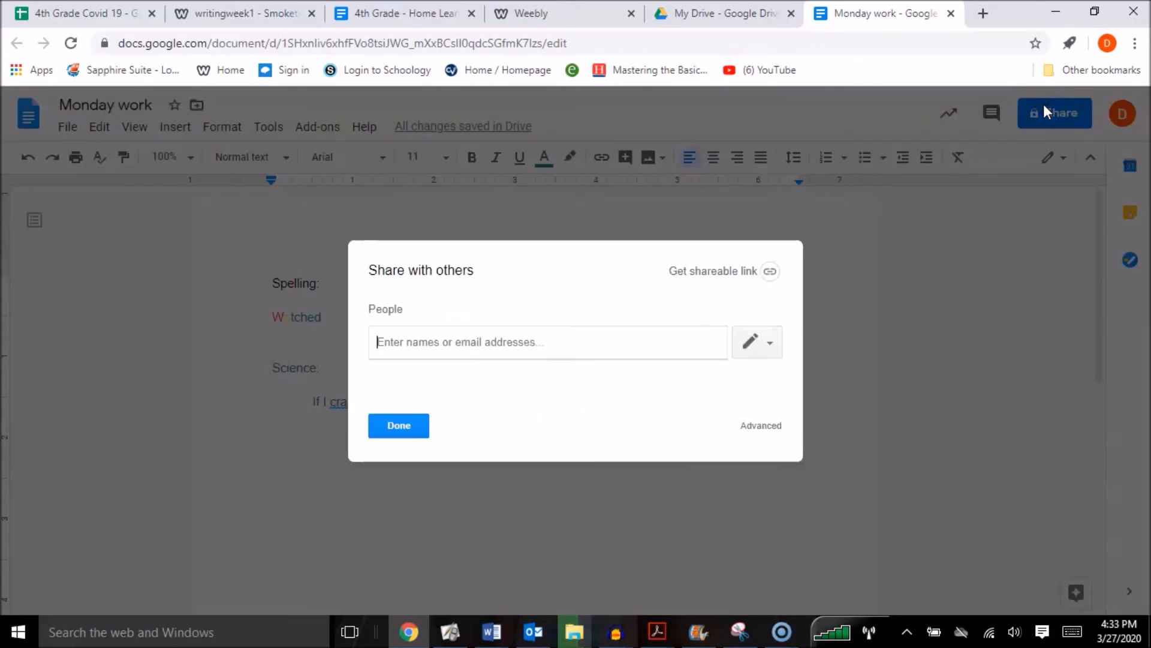
left_click(631, 348)
type("gina")
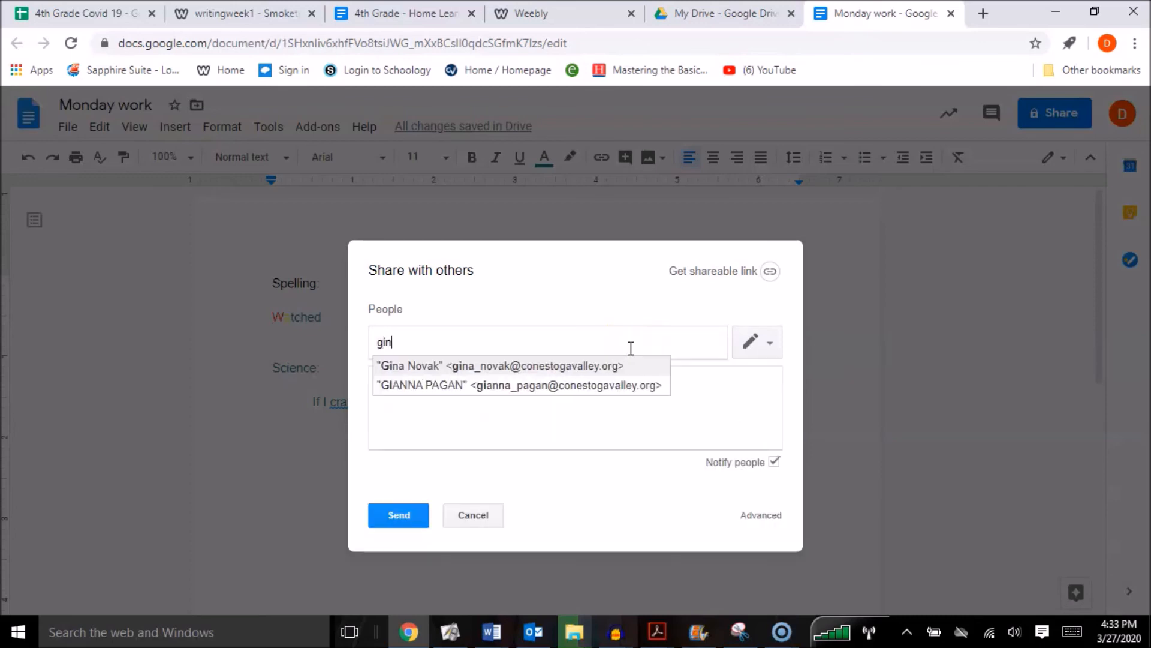
left_click(585, 371)
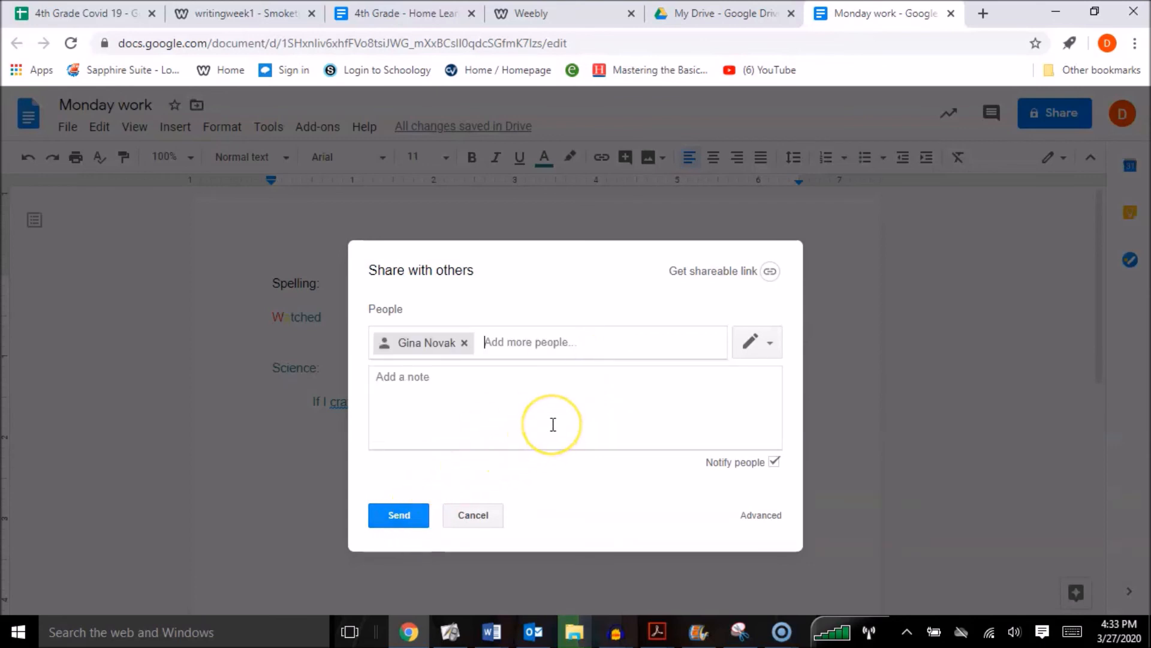
left_click(513, 340)
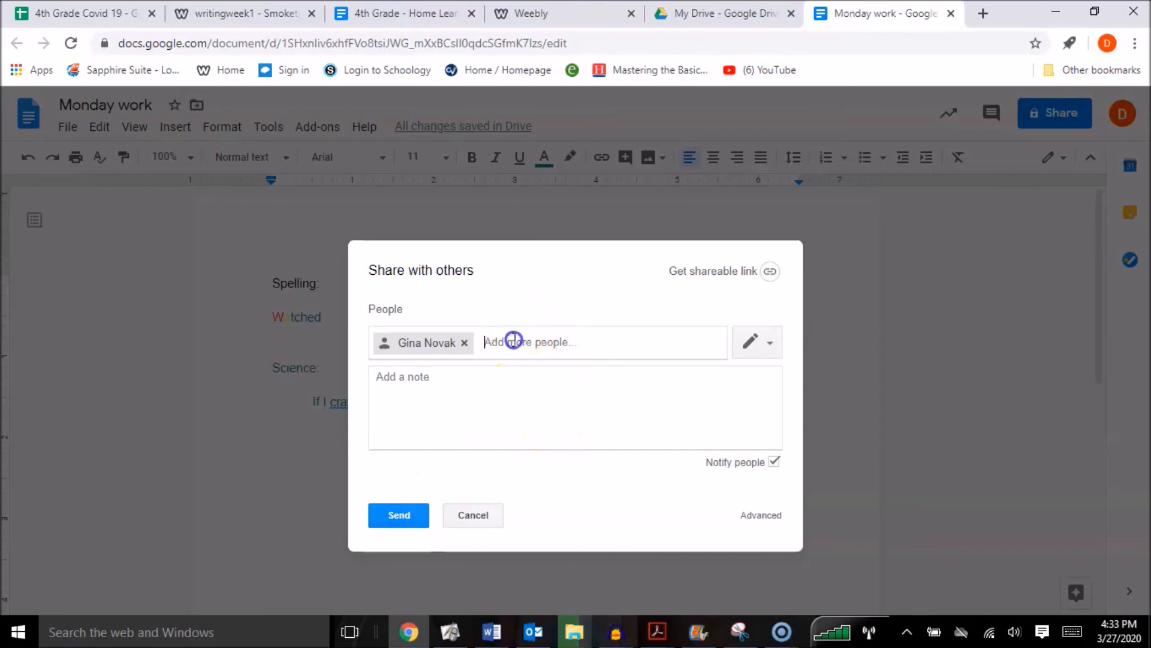
left_click(462, 515)
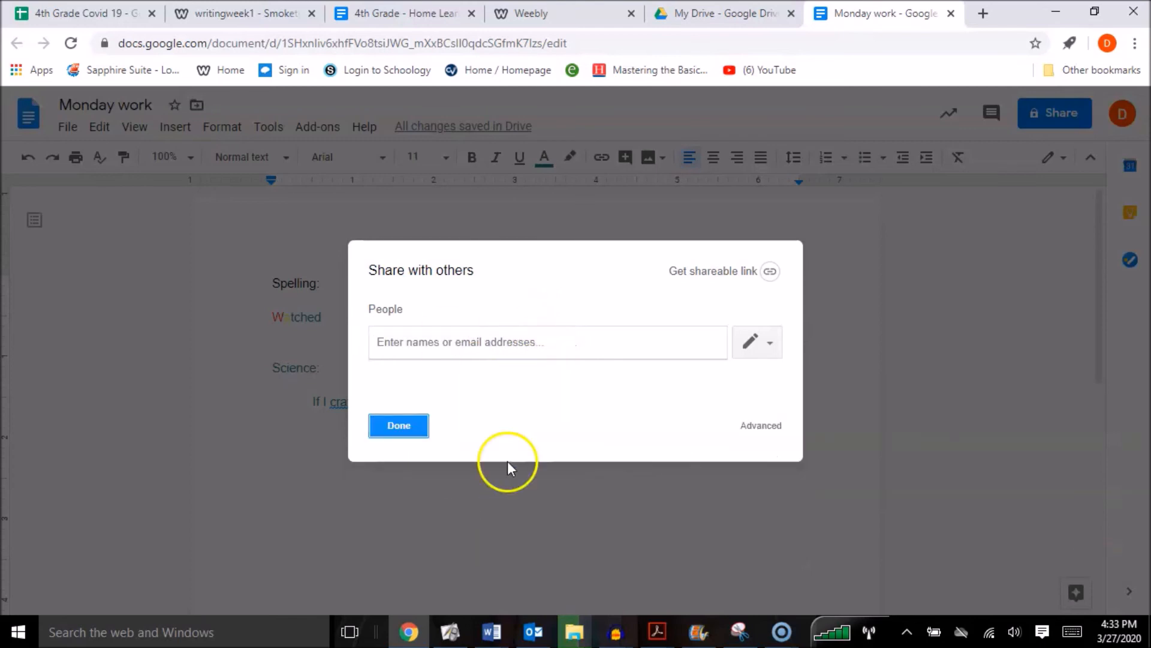
left_click(400, 427)
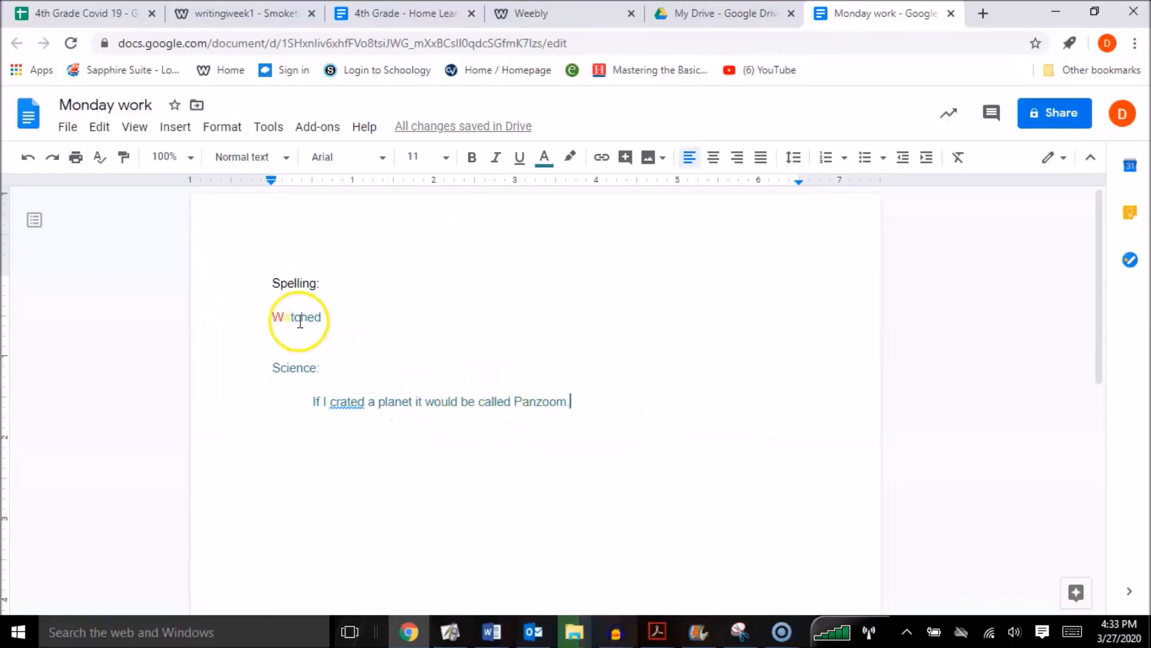
Select Watched and add the comment 'I really like the colors' via Insert > Comment.
double_click(297, 316)
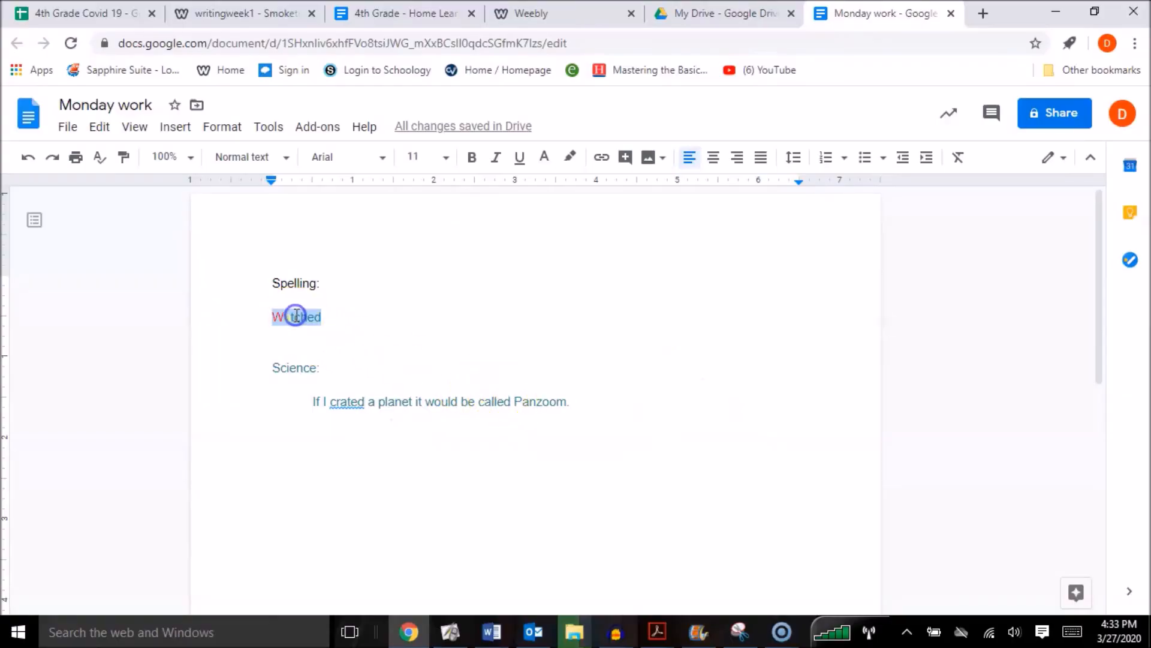
left_click(264, 131)
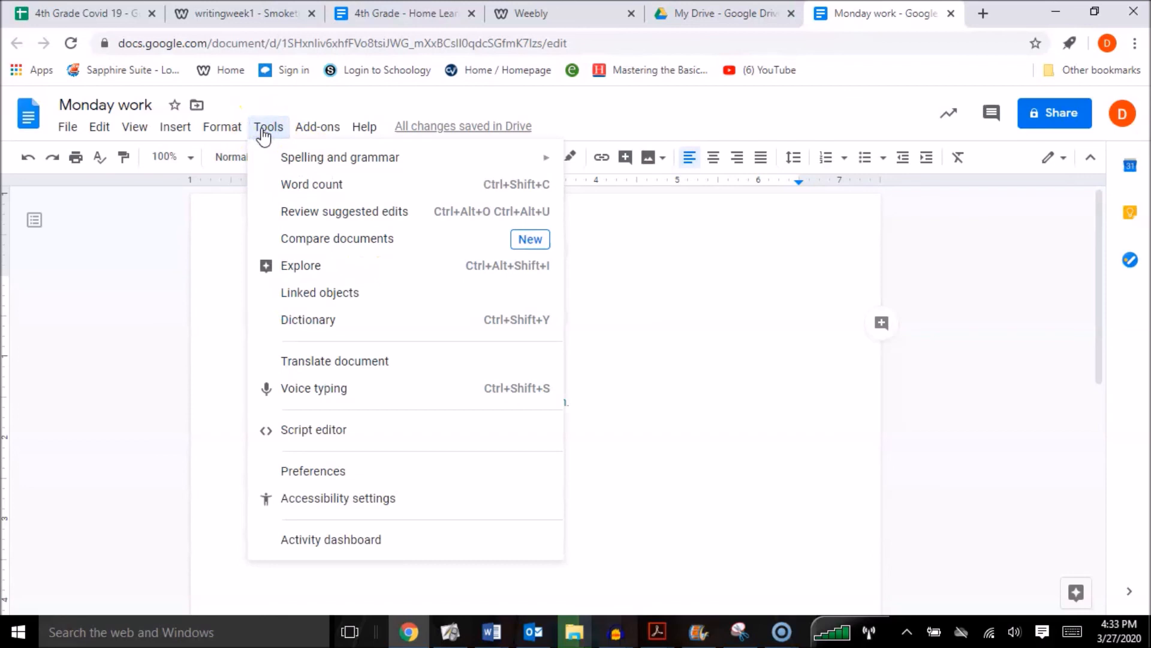
left_click(174, 129)
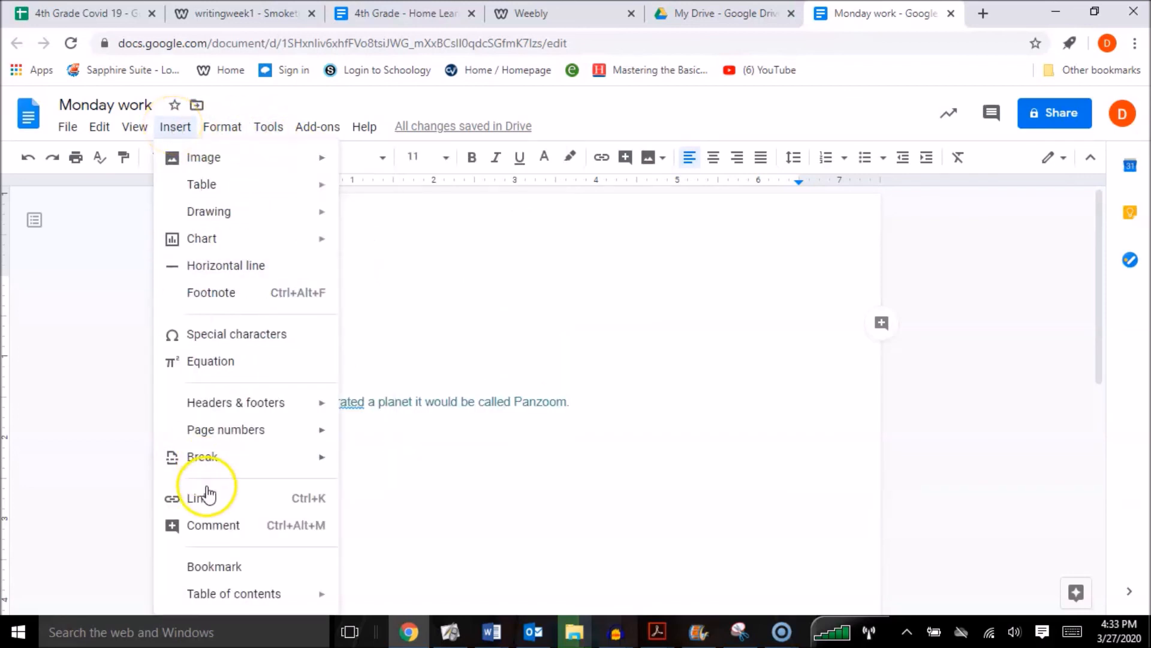
left_click(205, 525)
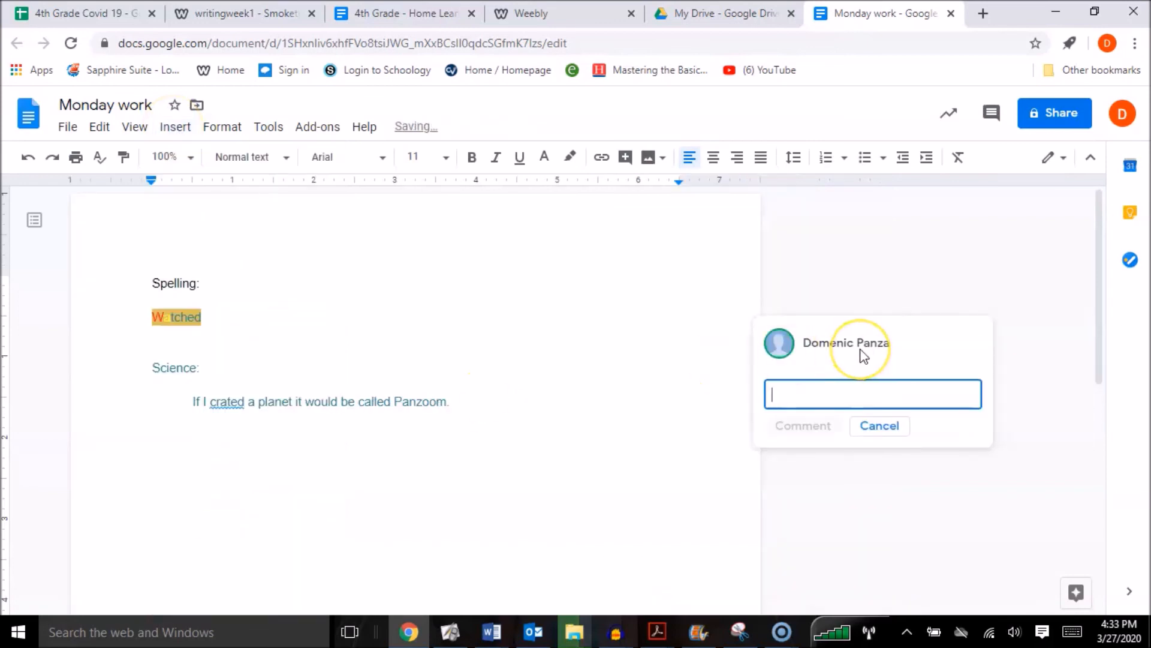
type("I really l")
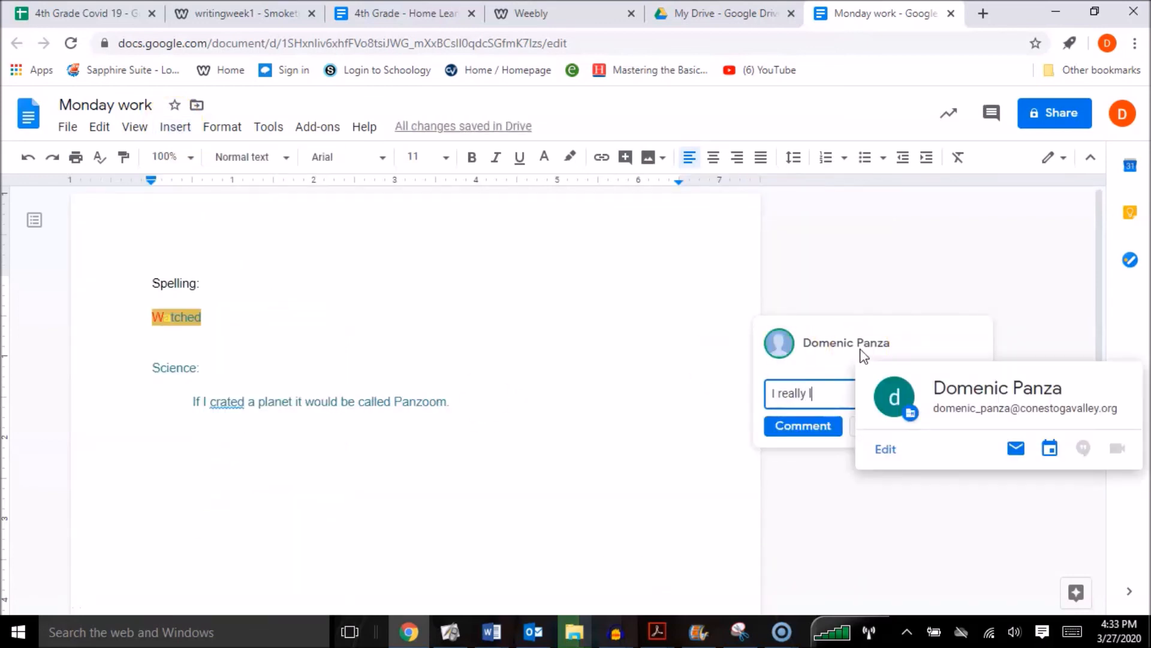
type("ike the colors")
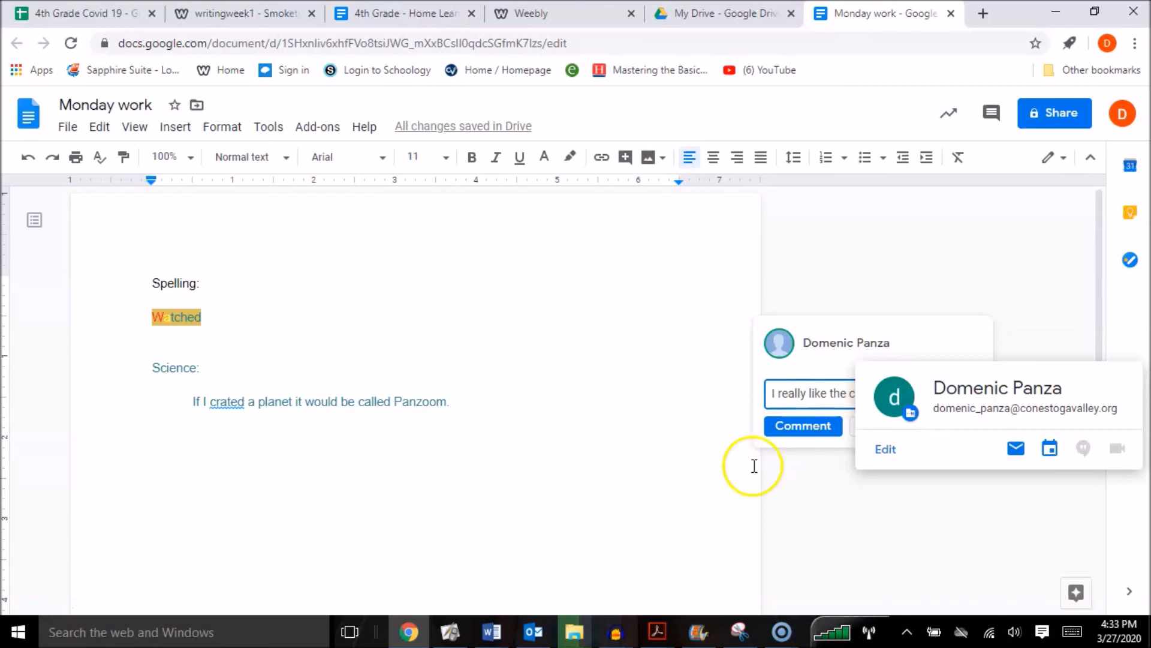
left_click(815, 425)
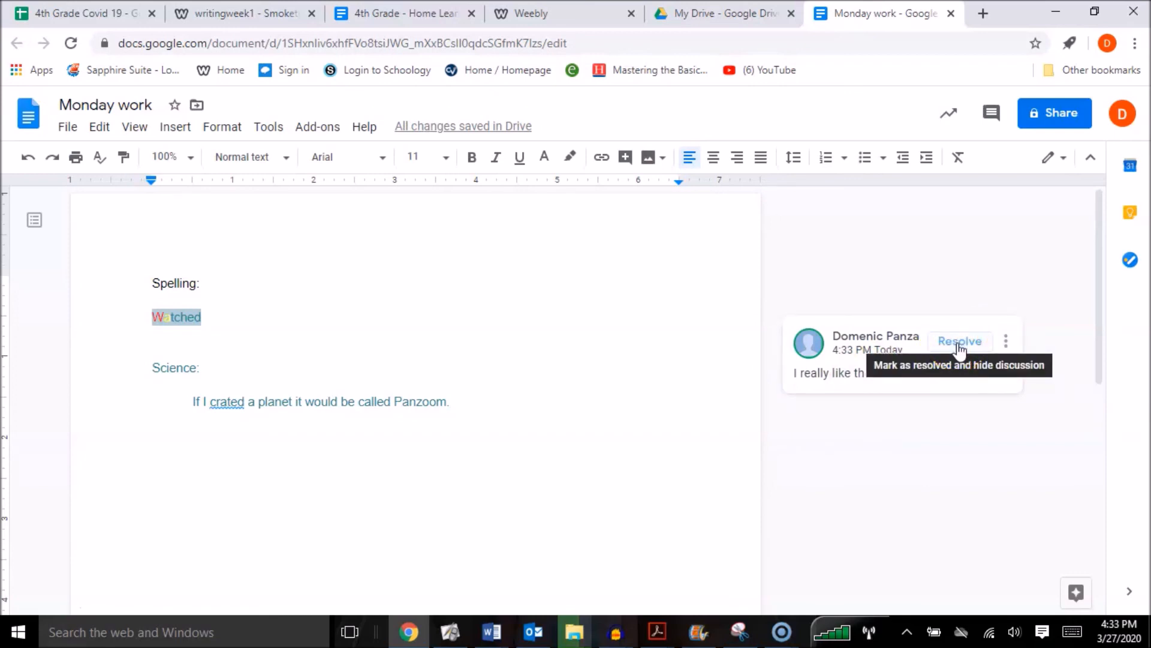
left_click(267, 18)
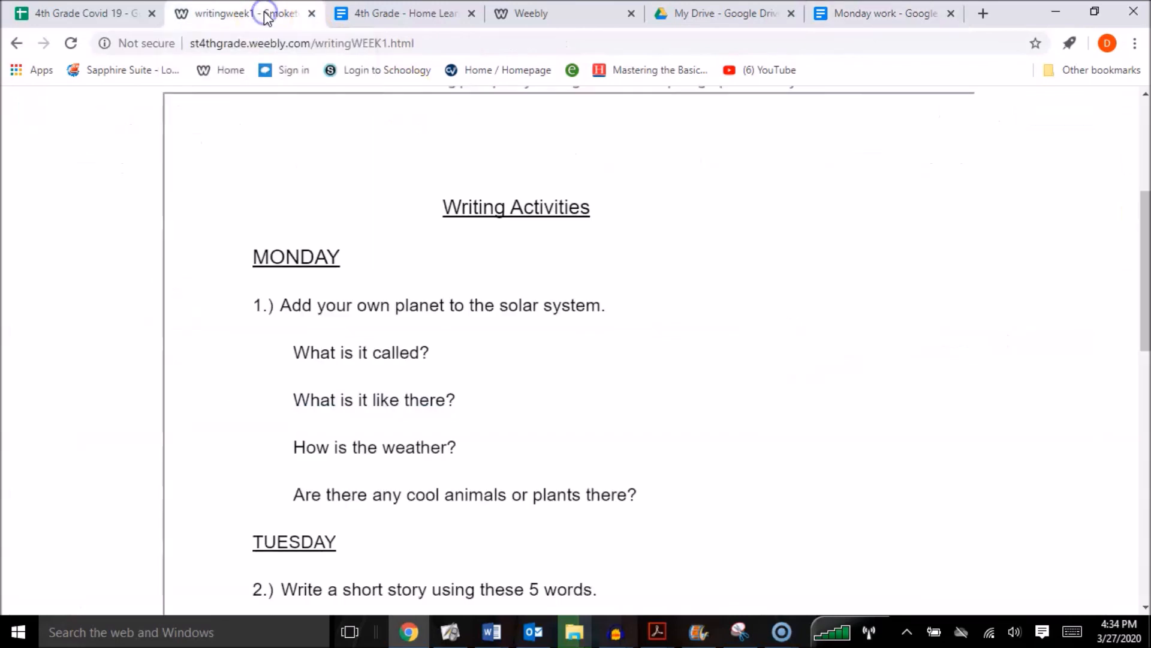
Go back three pages on the class site to the Smoketown 4th Grade home page with its intro videos.
left_click(18, 44)
left_click(18, 46)
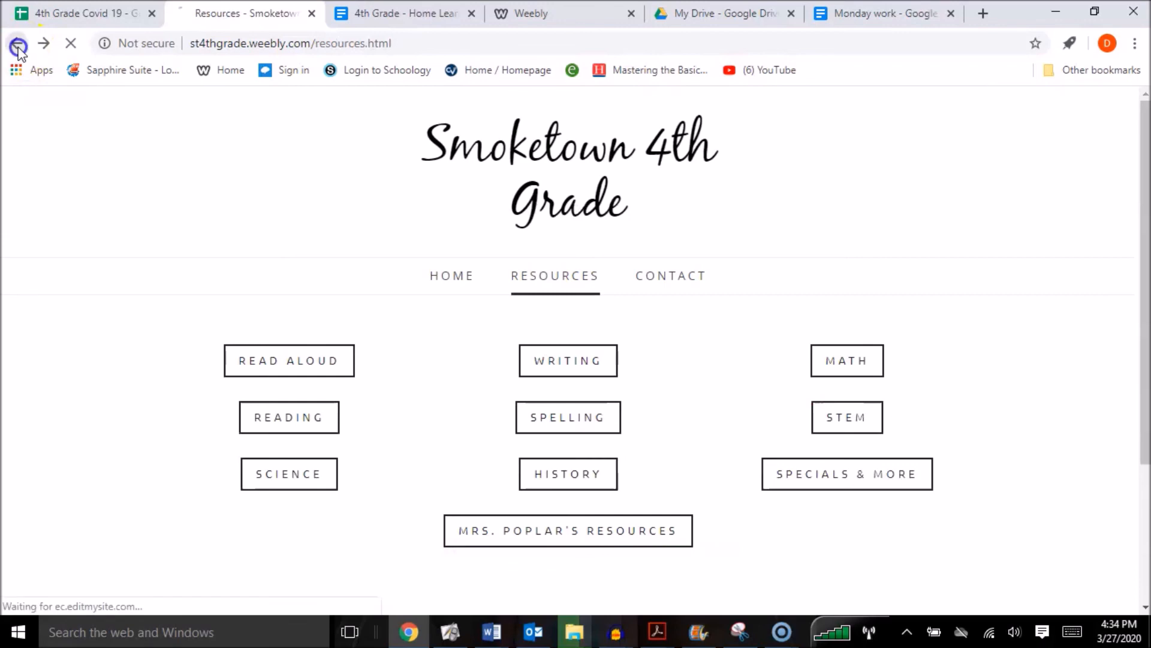
left_click(18, 46)
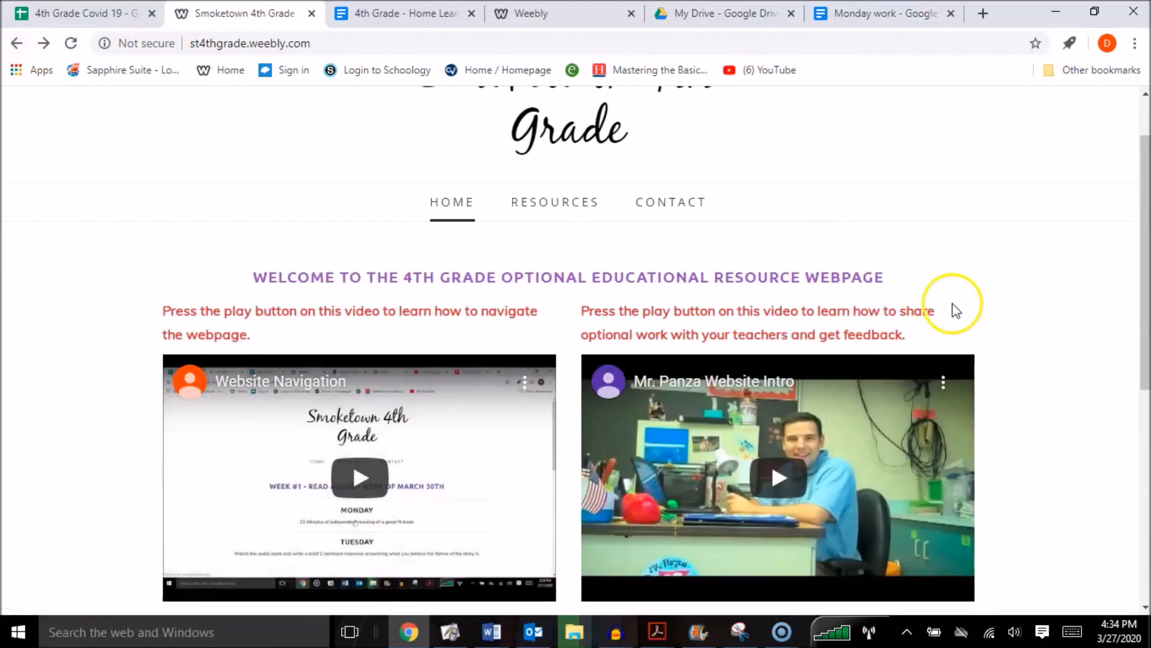
left_click_drag(1138, 218, 1144, 107)
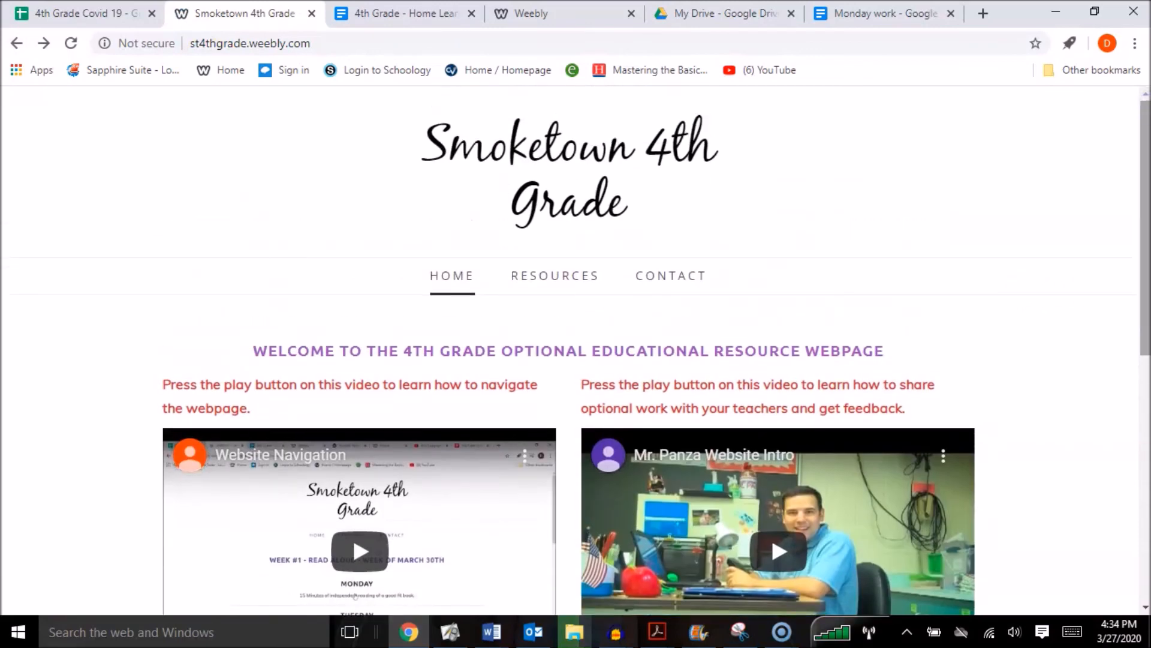